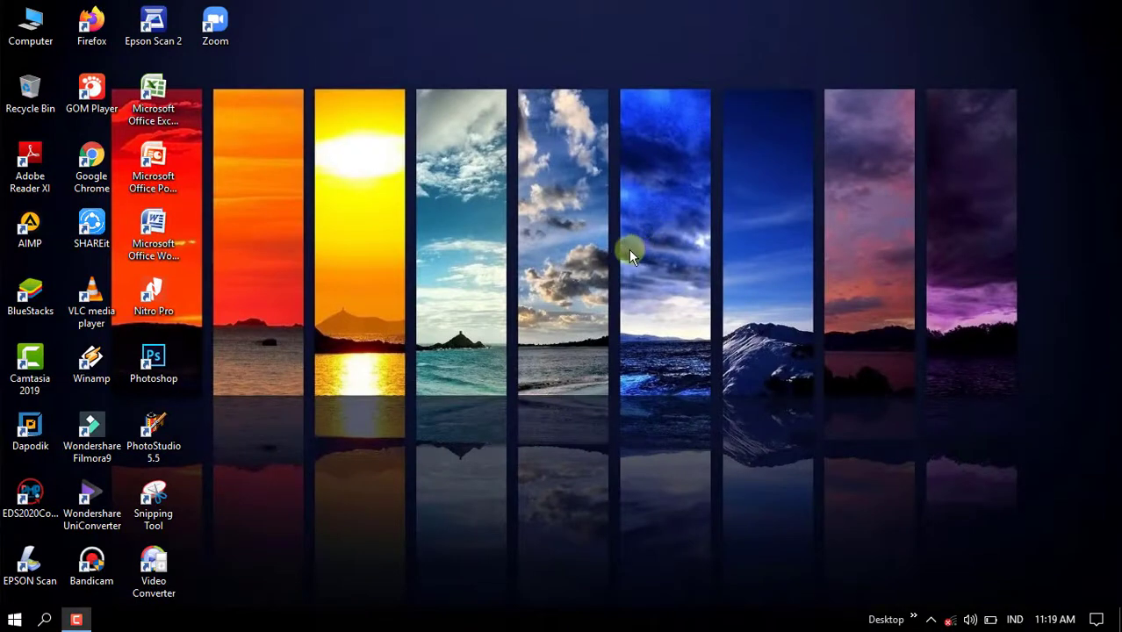
Launch Microsoft Word from the desktop icon to get a blank Document1.
double_click(155, 230)
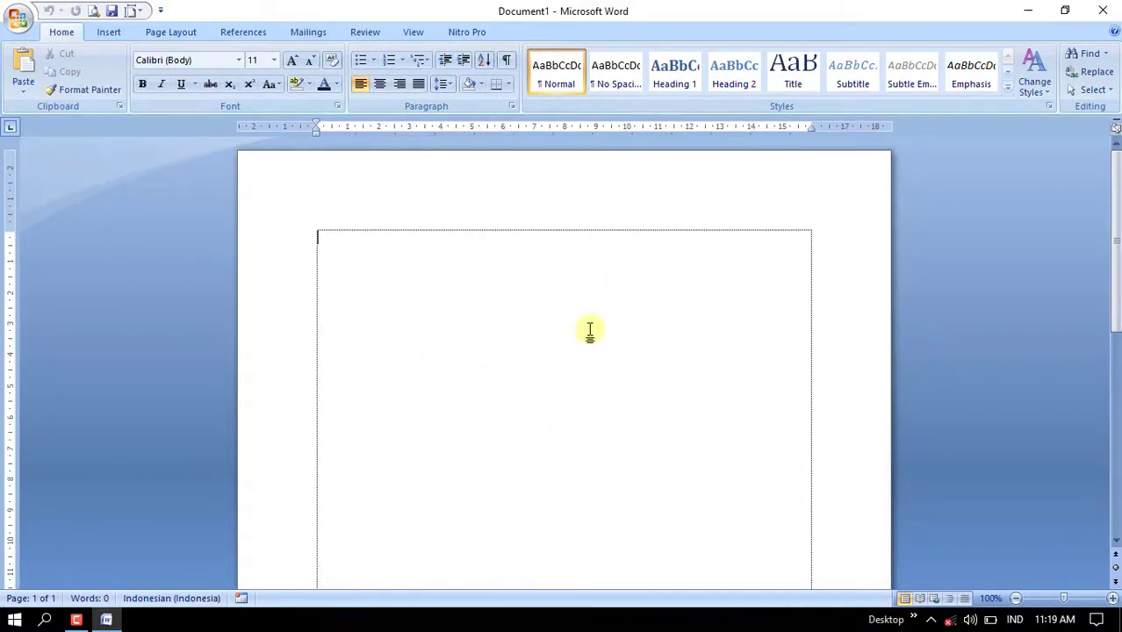
mouse_move(1113, 253)
left_mouse_down()
mouse_move(1113, 457)
mouse_move(1113, 237)
left_mouse_up()
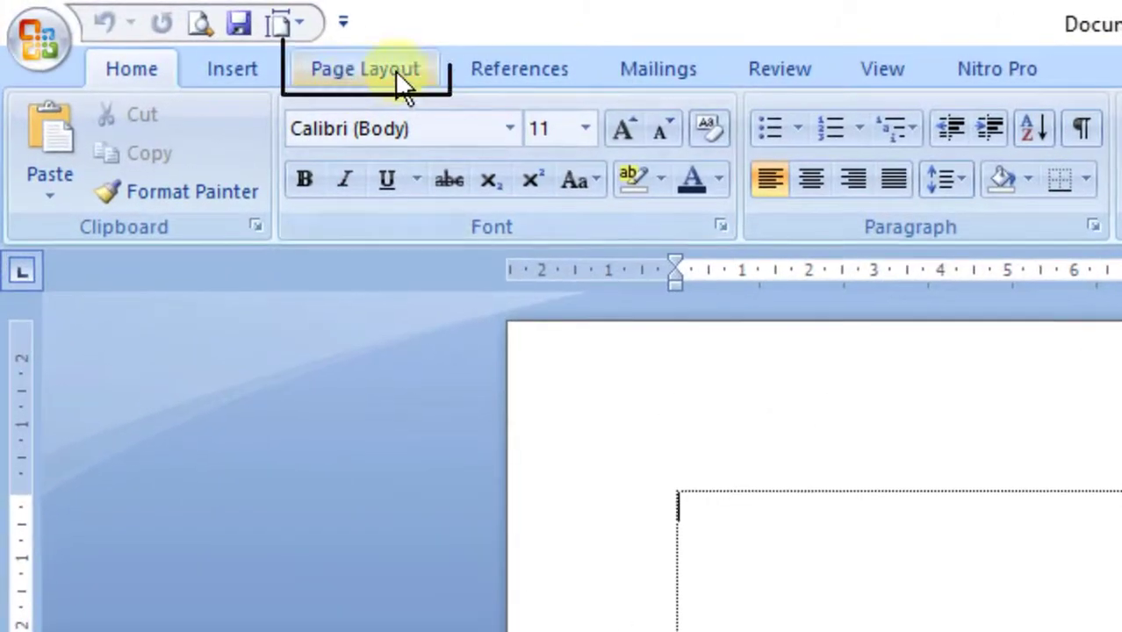
Set the page to A4 size, Portrait orientation, and Normal 2.54 cm margins.
left_click(396, 77)
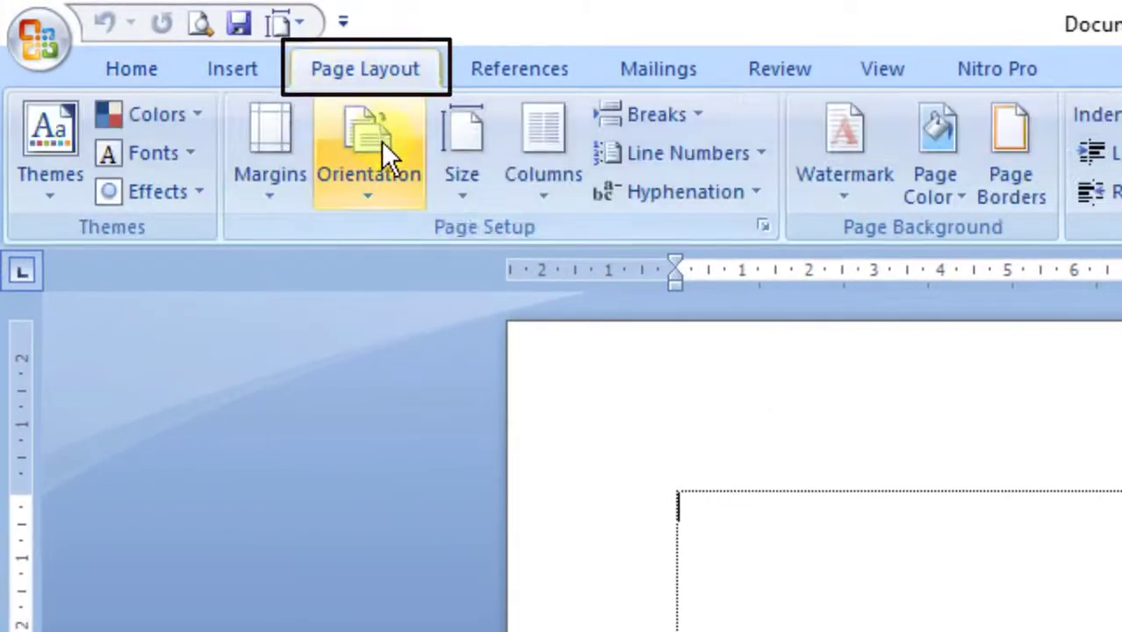
left_click(482, 203)
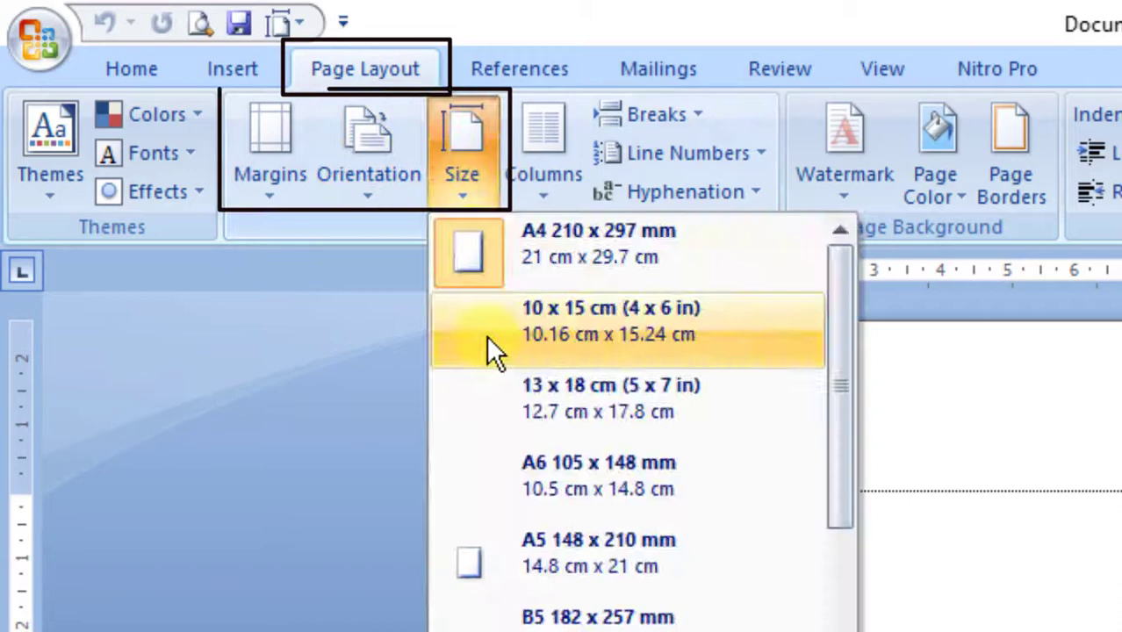
left_click(526, 271)
left_click(342, 185)
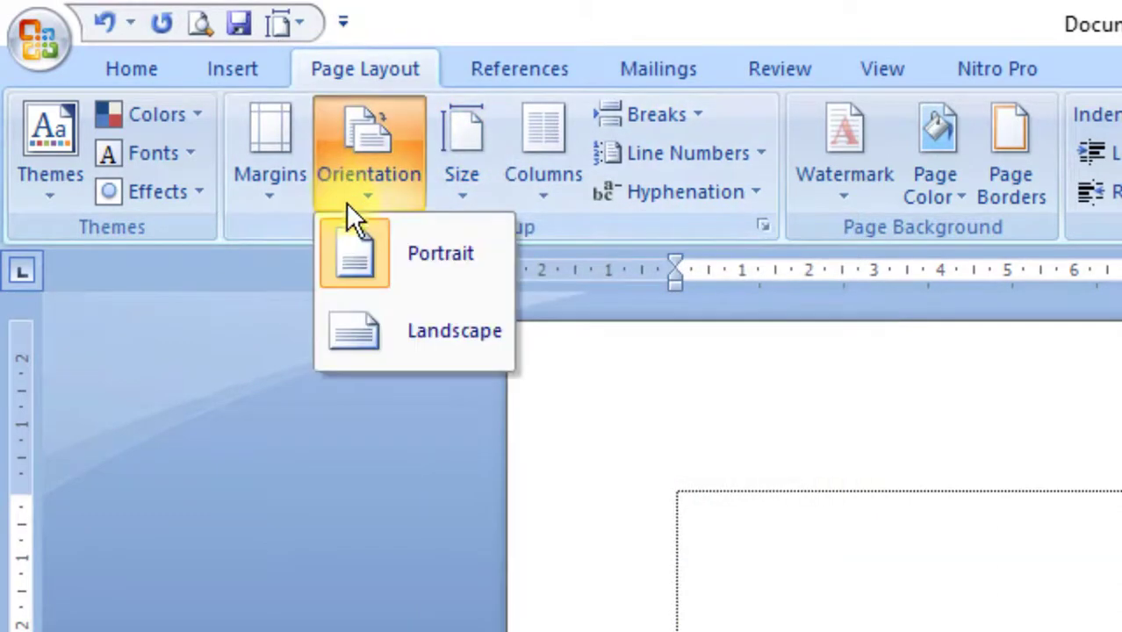
left_click(444, 255)
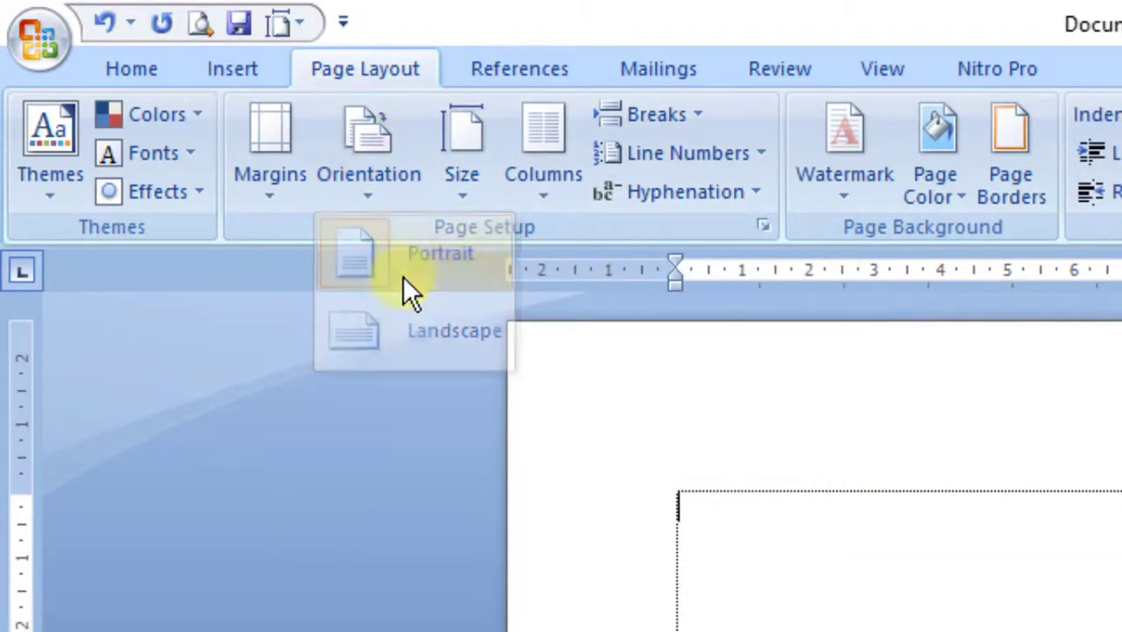
left_click(265, 195)
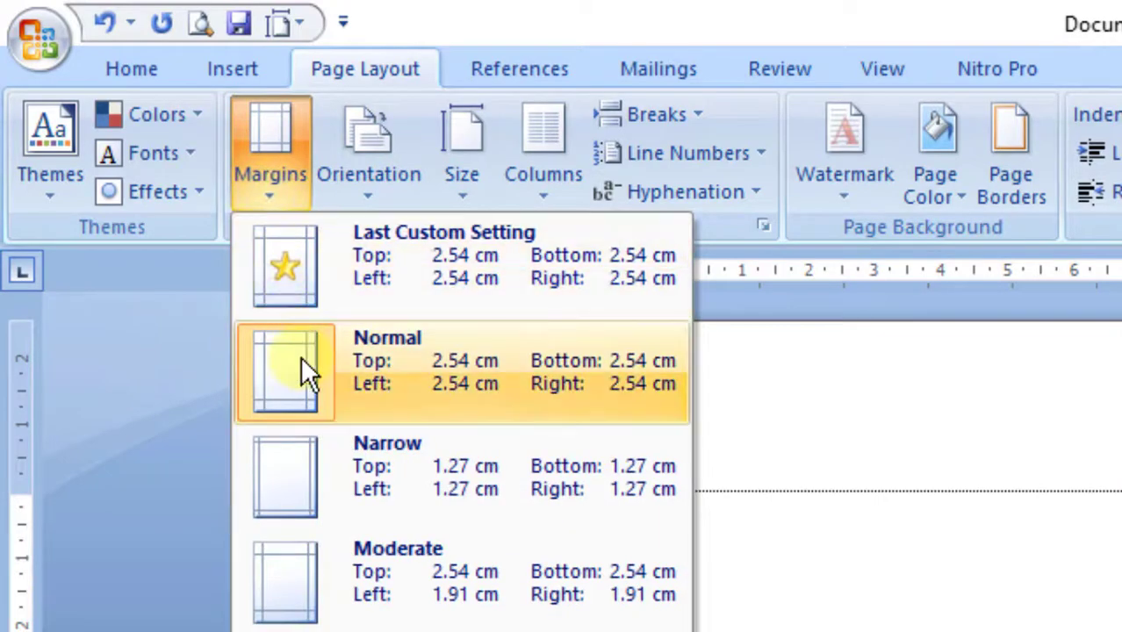
left_click(300, 356)
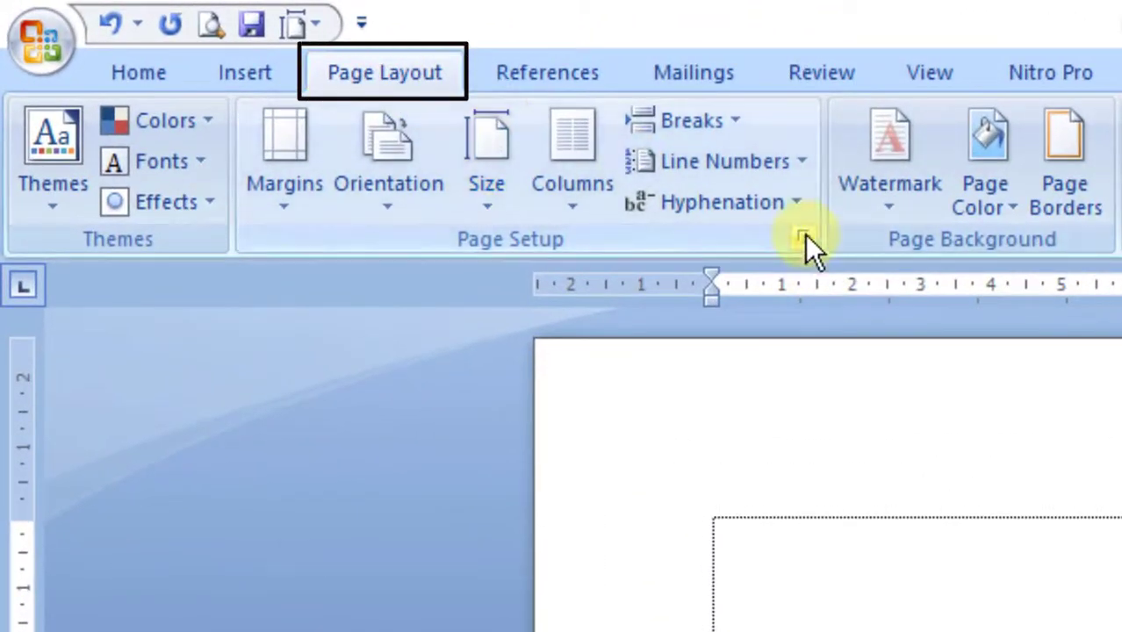
In Page Setup, set Multiple pages to 2 pages per sheet and confirm.
left_click(805, 237)
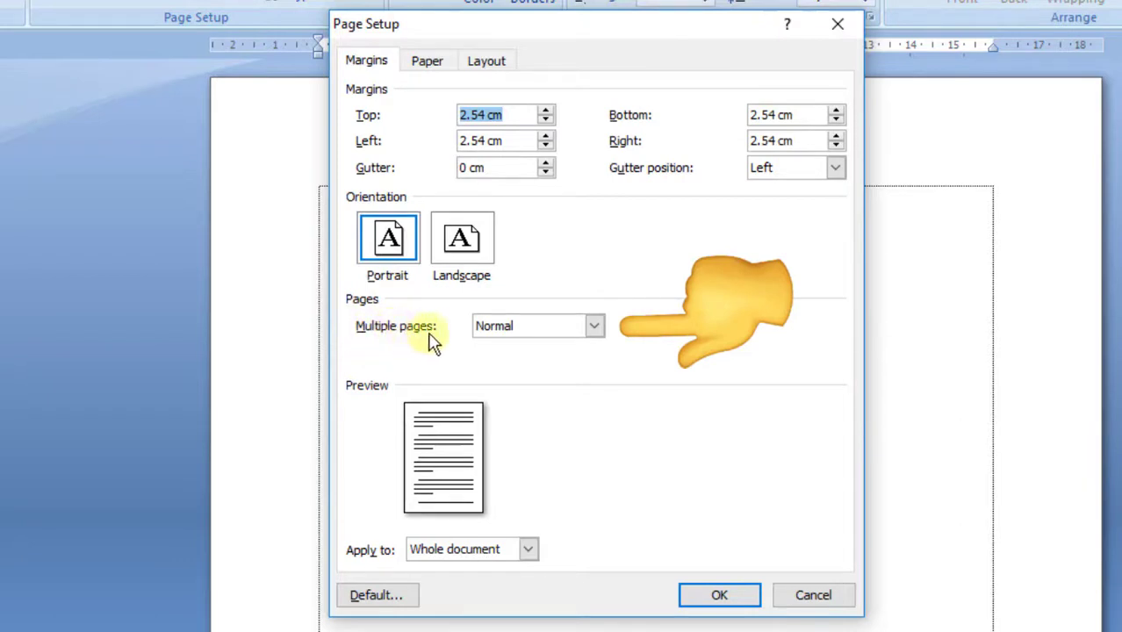
left_click(595, 326)
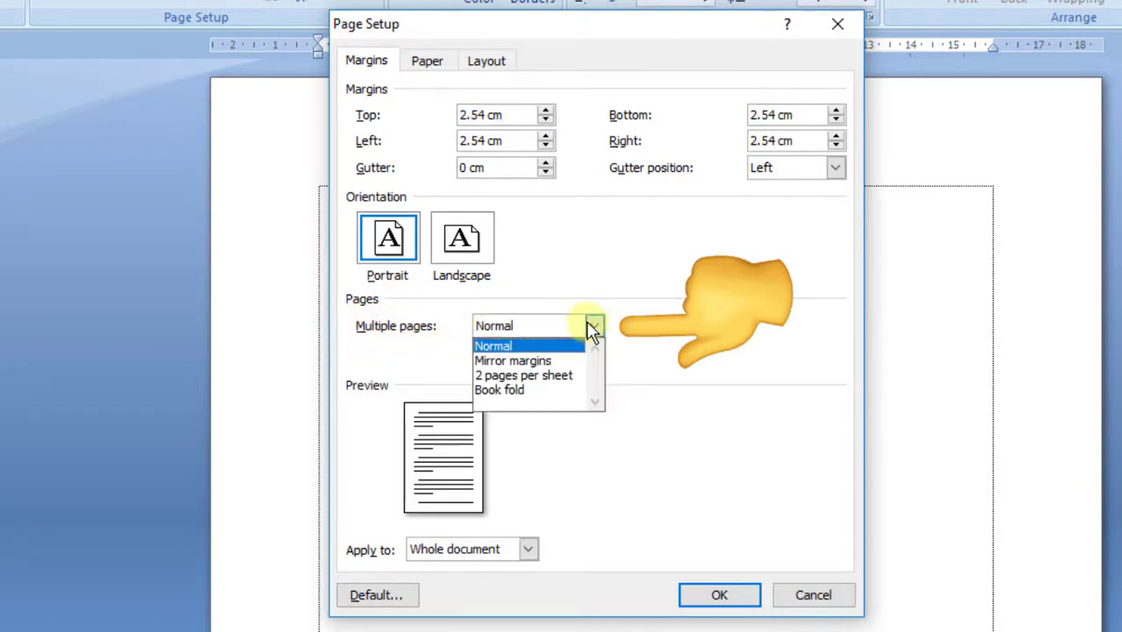
left_click(518, 376)
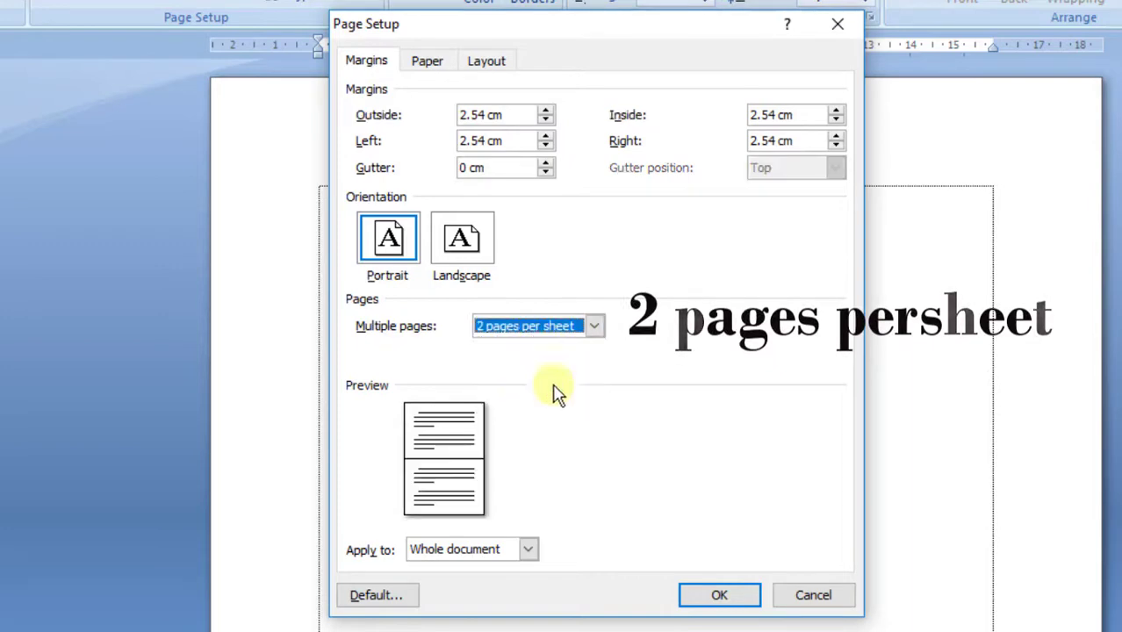
left_click(720, 596)
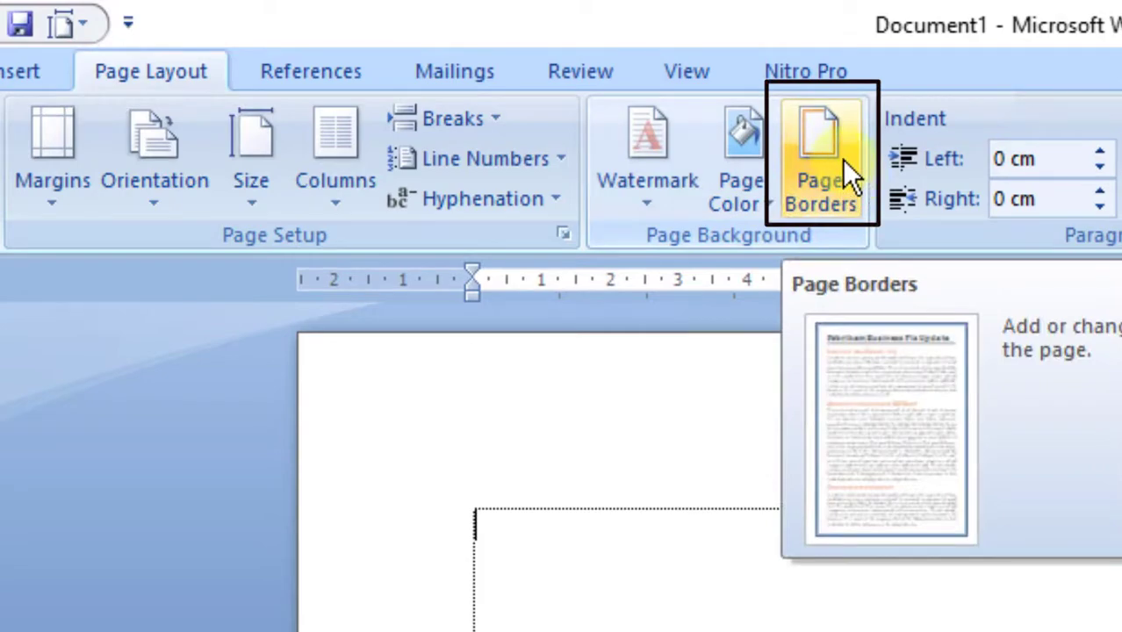
Choose the green Christmas-tree art for the page border.
left_click(831, 152)
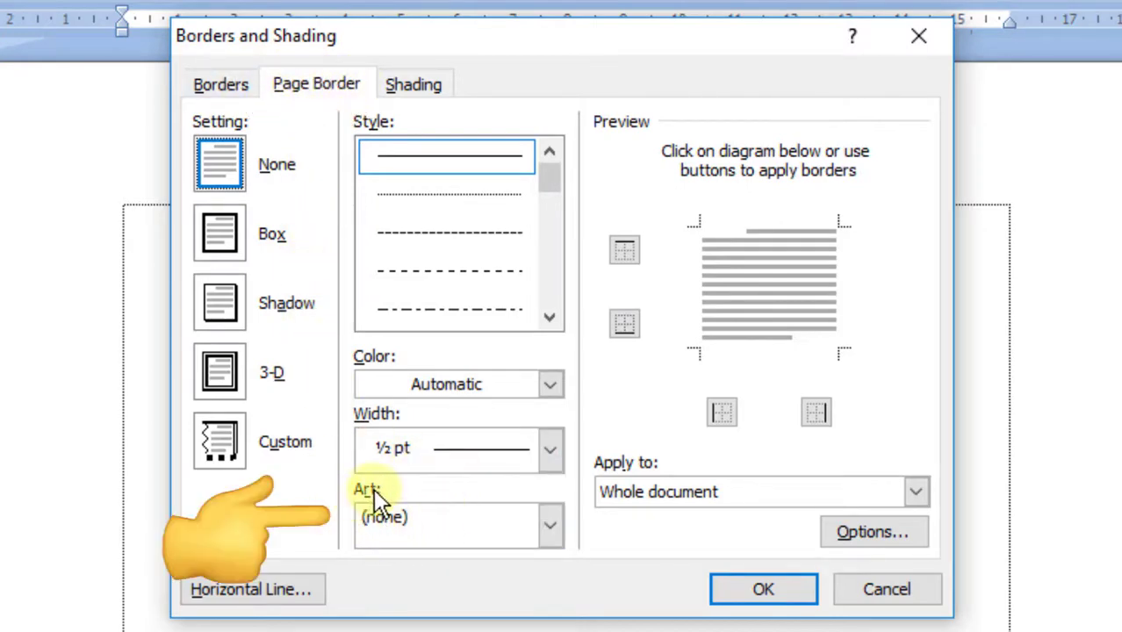
left_click(546, 524)
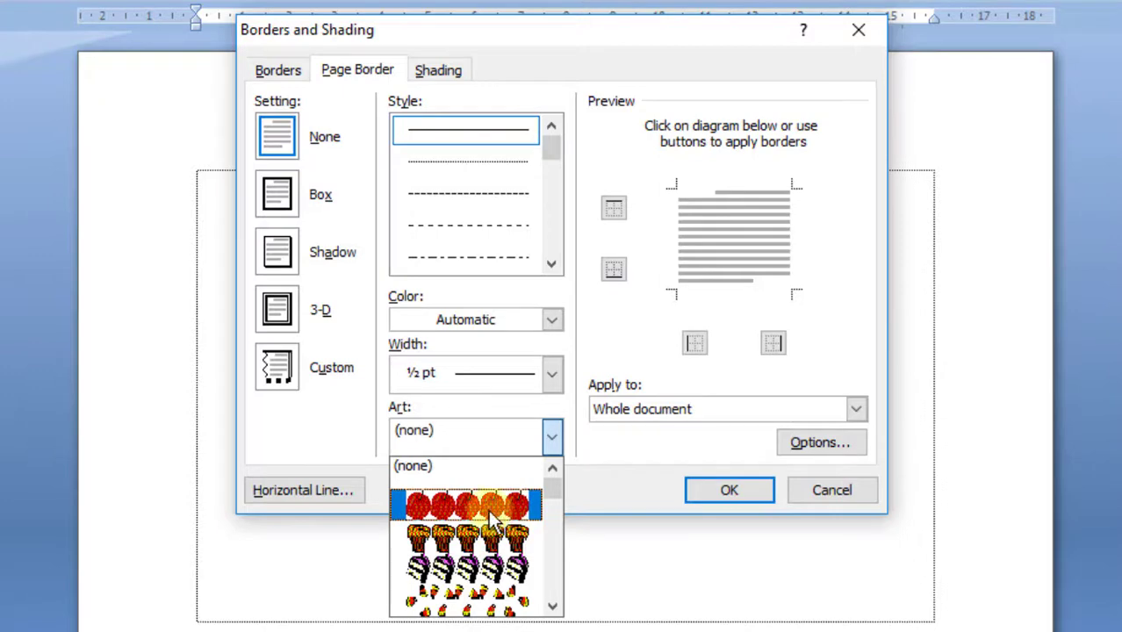
scroll(477, 500, "down", 2)
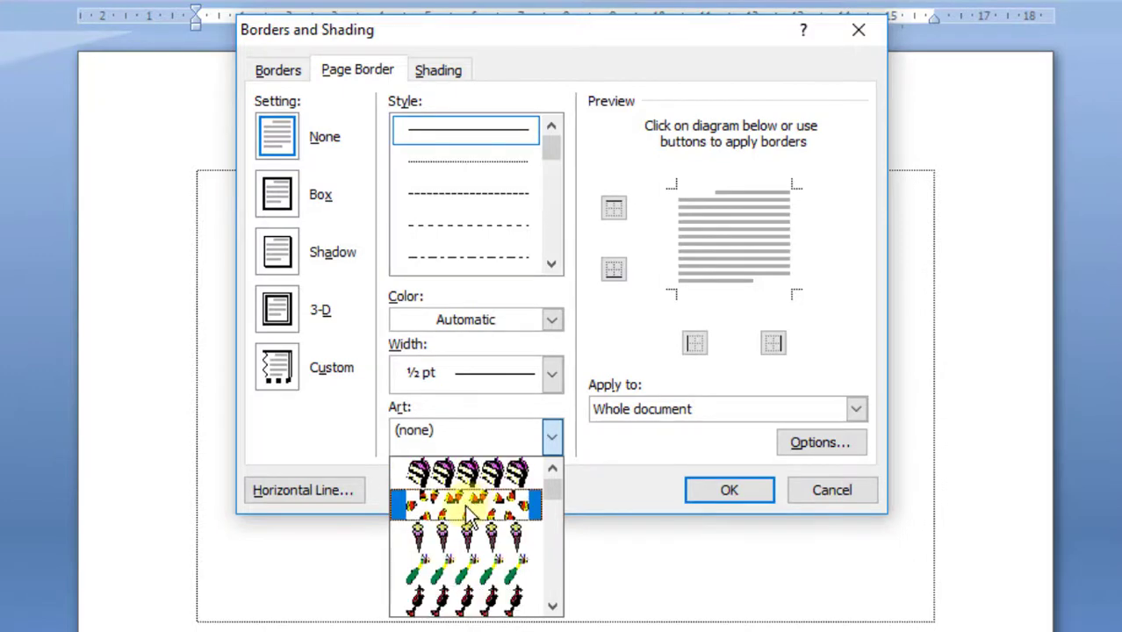
scroll(465, 496, "down", 2)
left_click(494, 575)
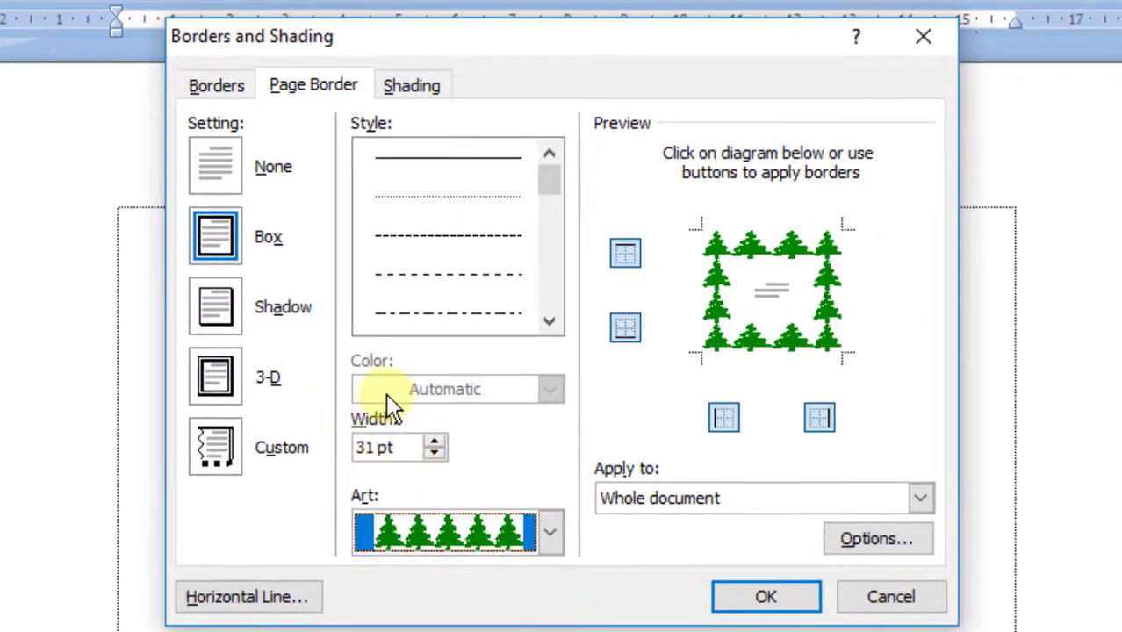
Lower the border width to 25 pt and apply it to This section only.
left_click(436, 454)
left_click(437, 452)
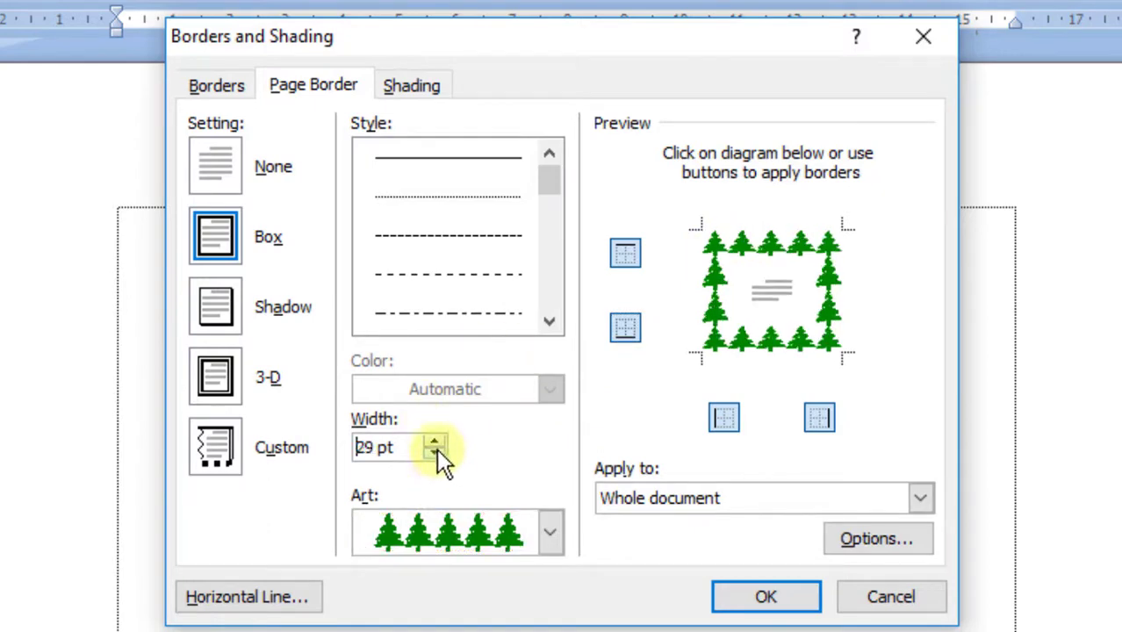
left_click(437, 452)
left_click(437, 452)
left_click(436, 454)
left_click(436, 454)
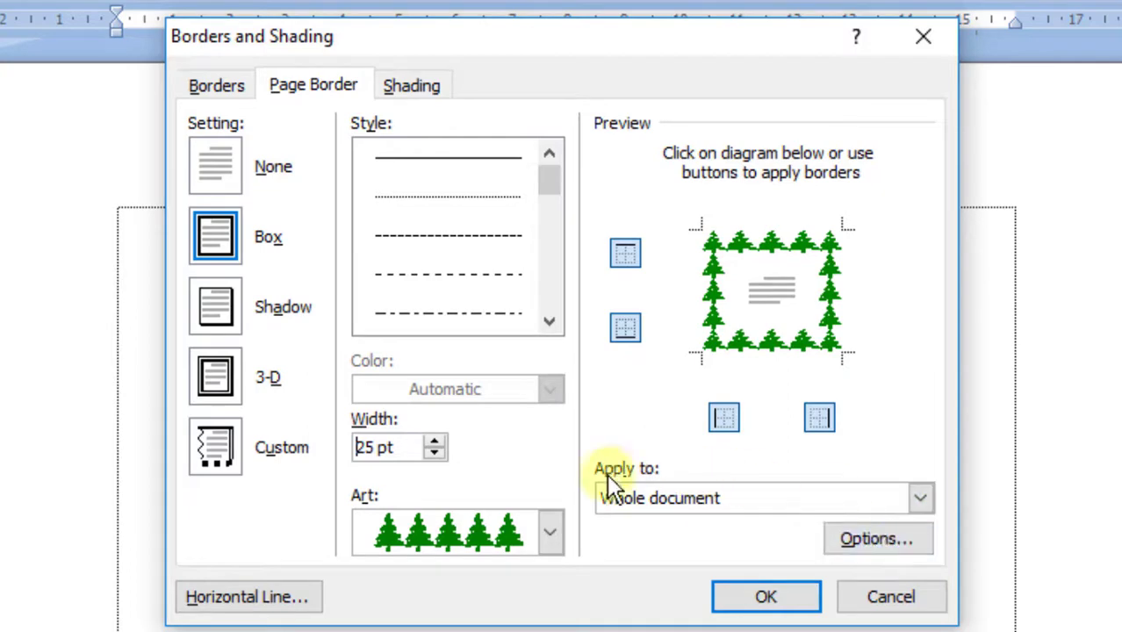
left_click(908, 501)
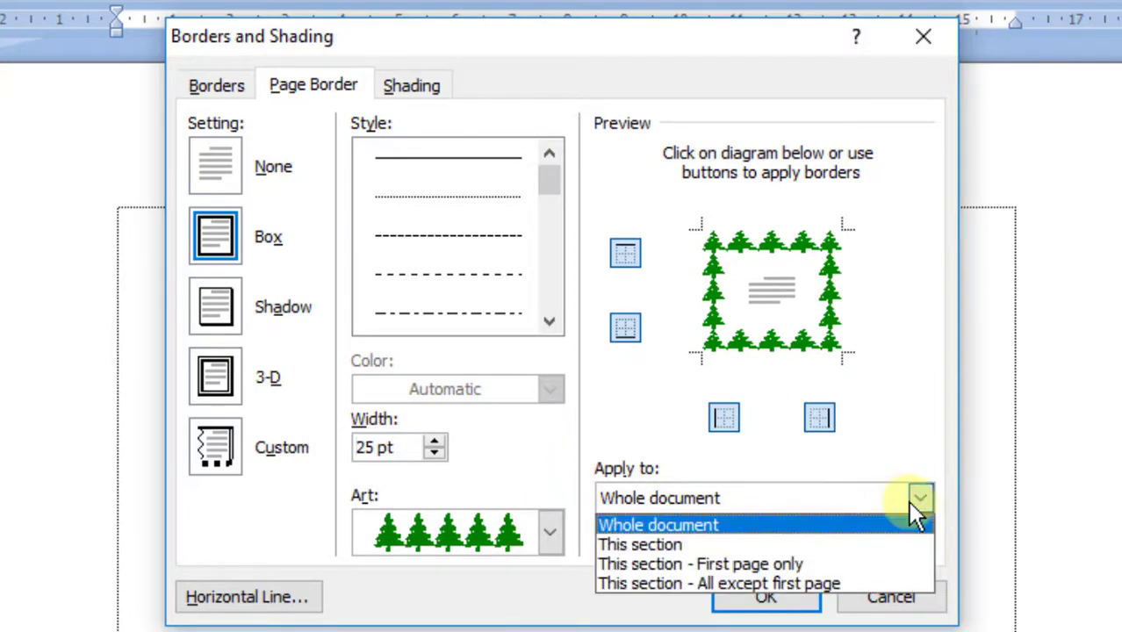
left_click(680, 544)
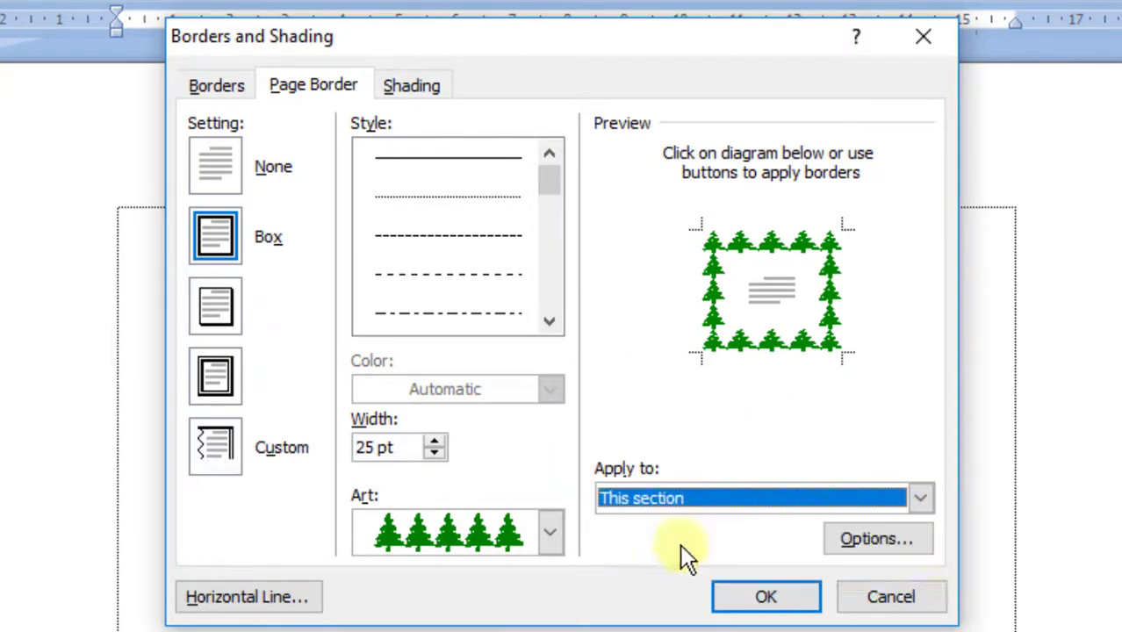
Set the border options to measure margins from Text.
left_click(894, 536)
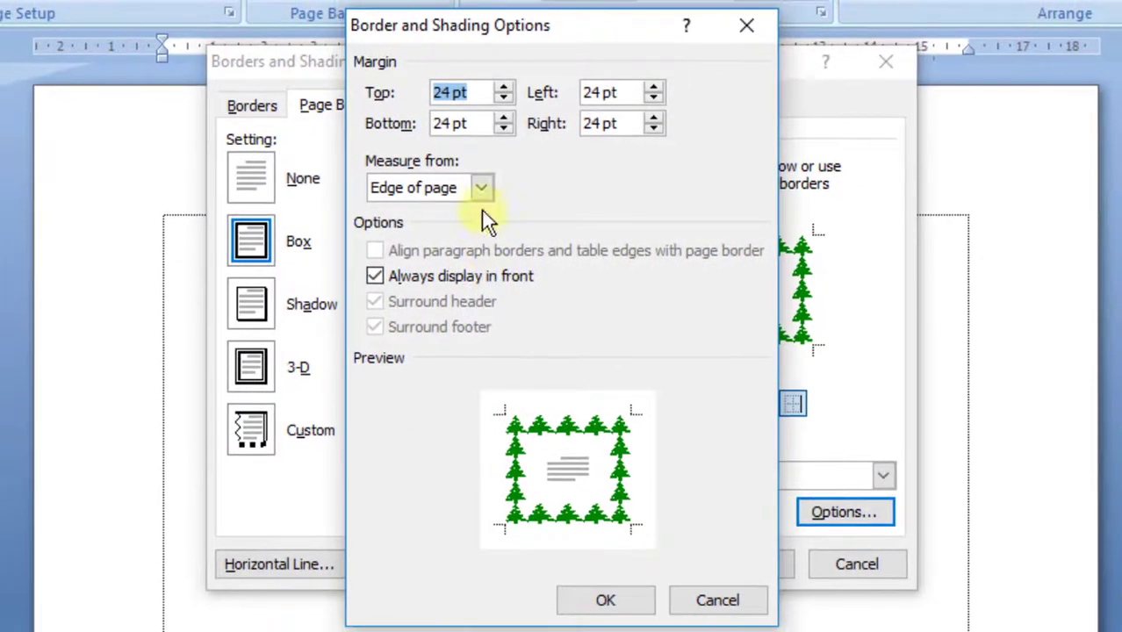
left_click(483, 189)
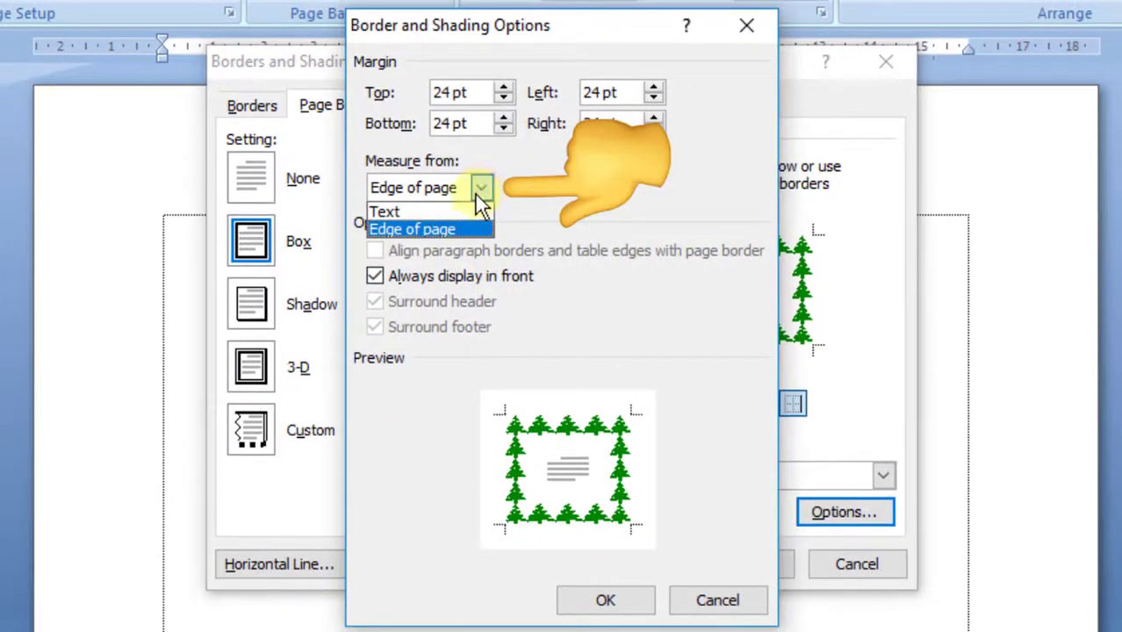
left_click(413, 214)
left_click(611, 580)
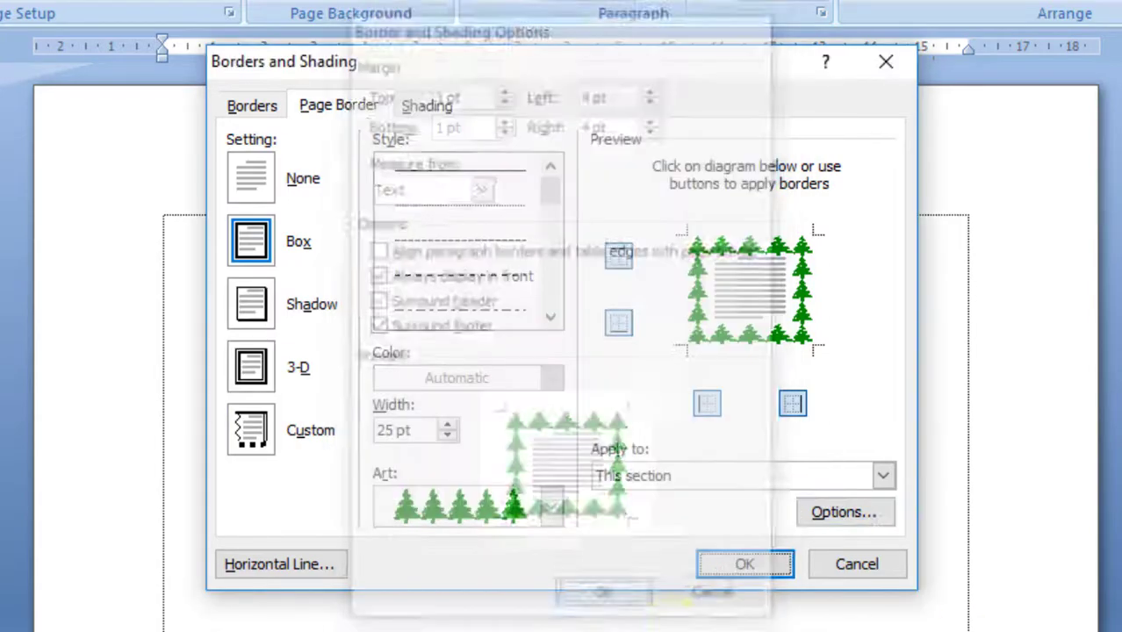
Apply the Christmas-tree border and insert a Next Page section break.
left_click(745, 564)
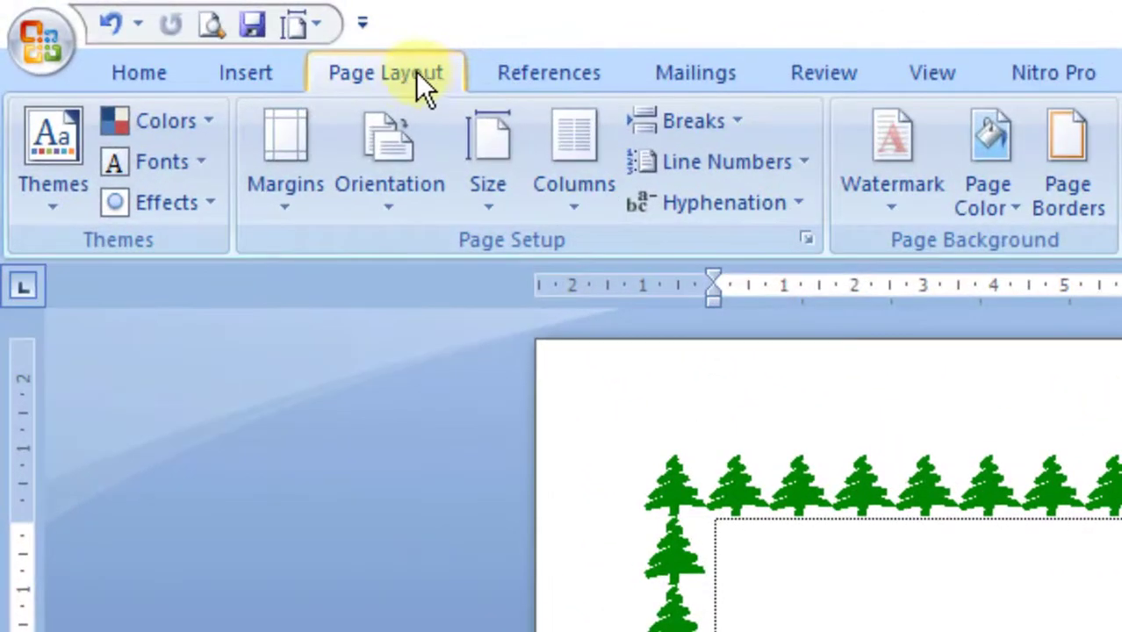
left_click(738, 120)
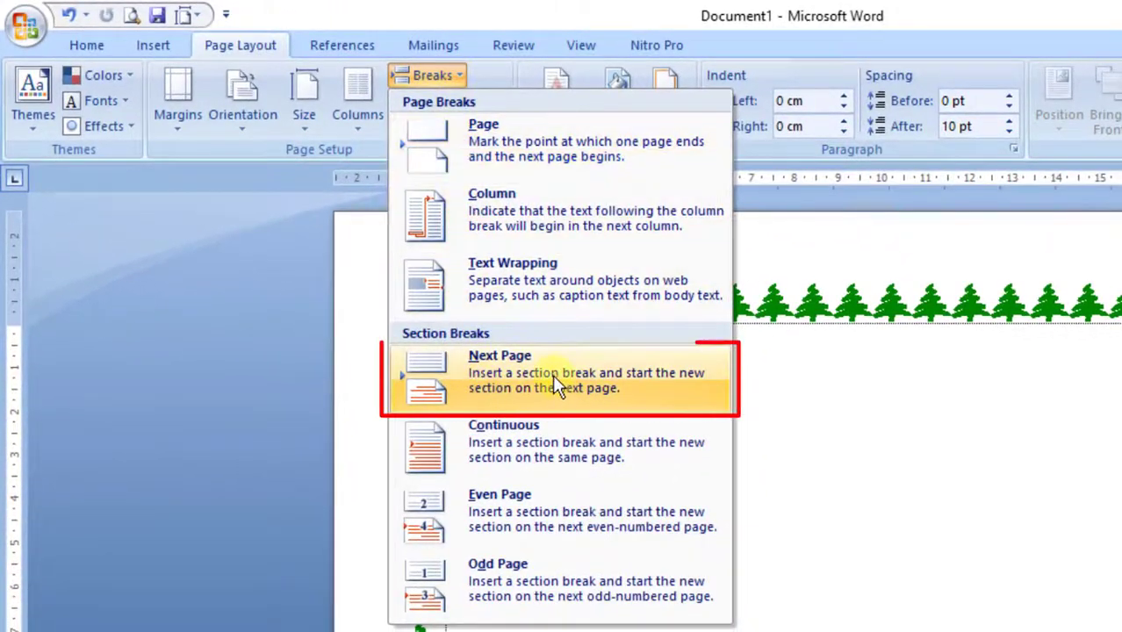
left_click(552, 374)
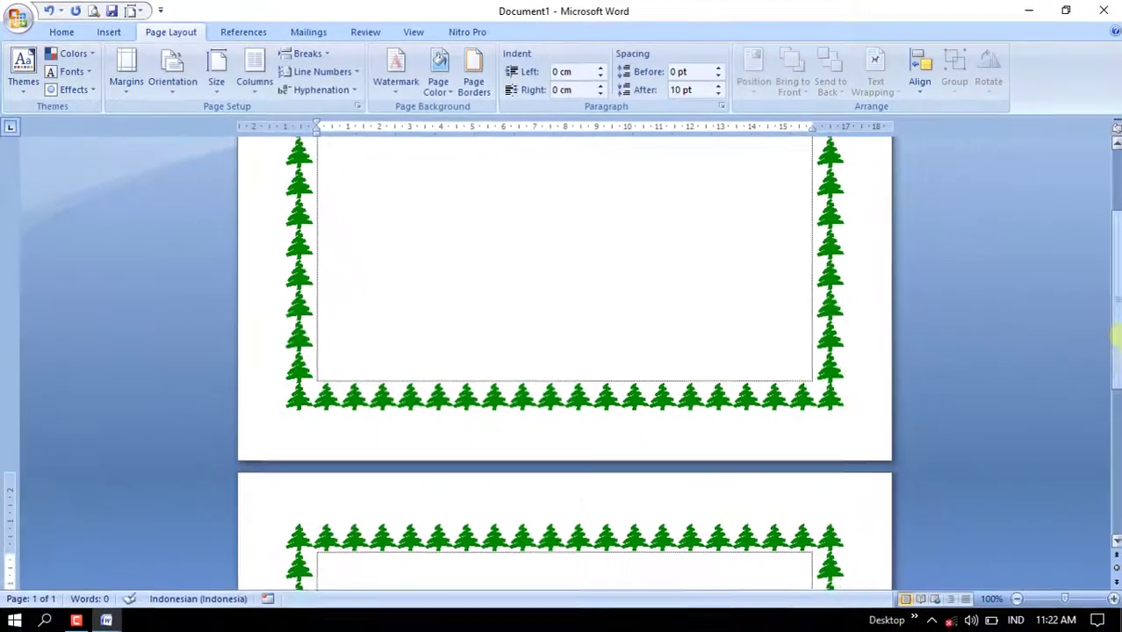
Scroll through both pages to check each is framed by the Christmas-tree border.
left_click_drag(1115, 338, 1115, 388)
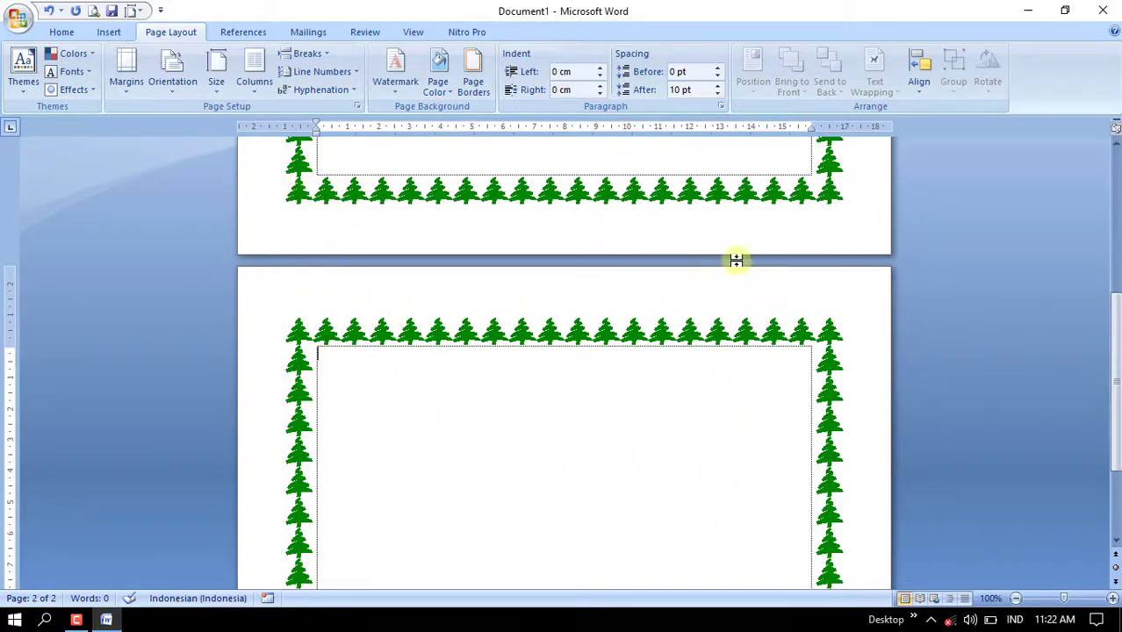
scroll(670, 264, "up", 6)
scroll(665, 273, "down", 3)
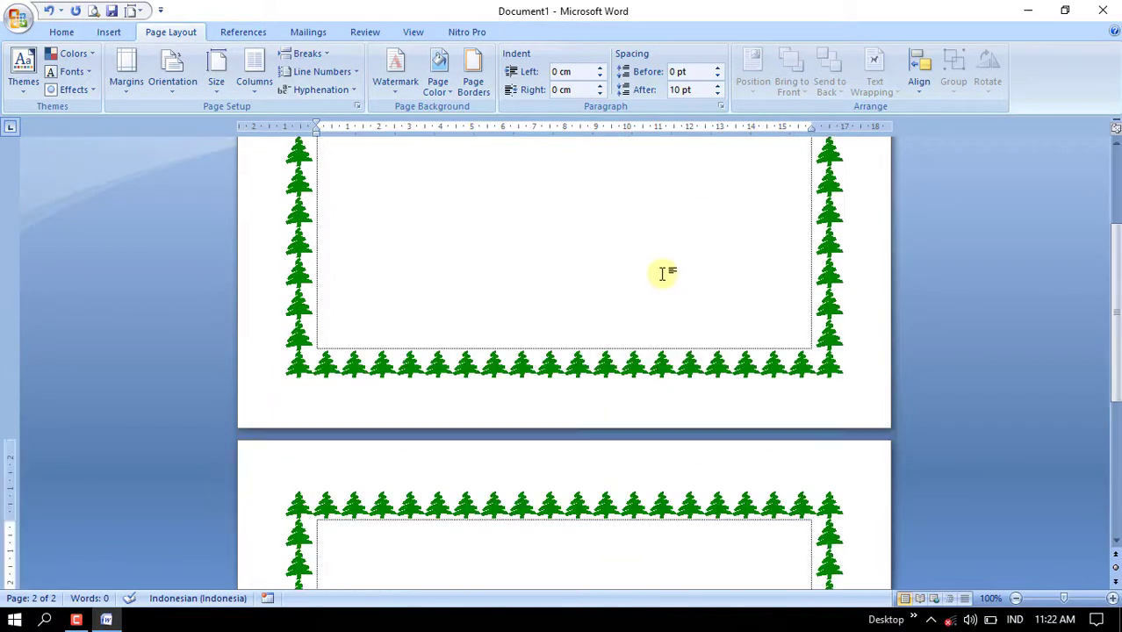
scroll(664, 273, "down", 3)
scroll(656, 270, "down", 1)
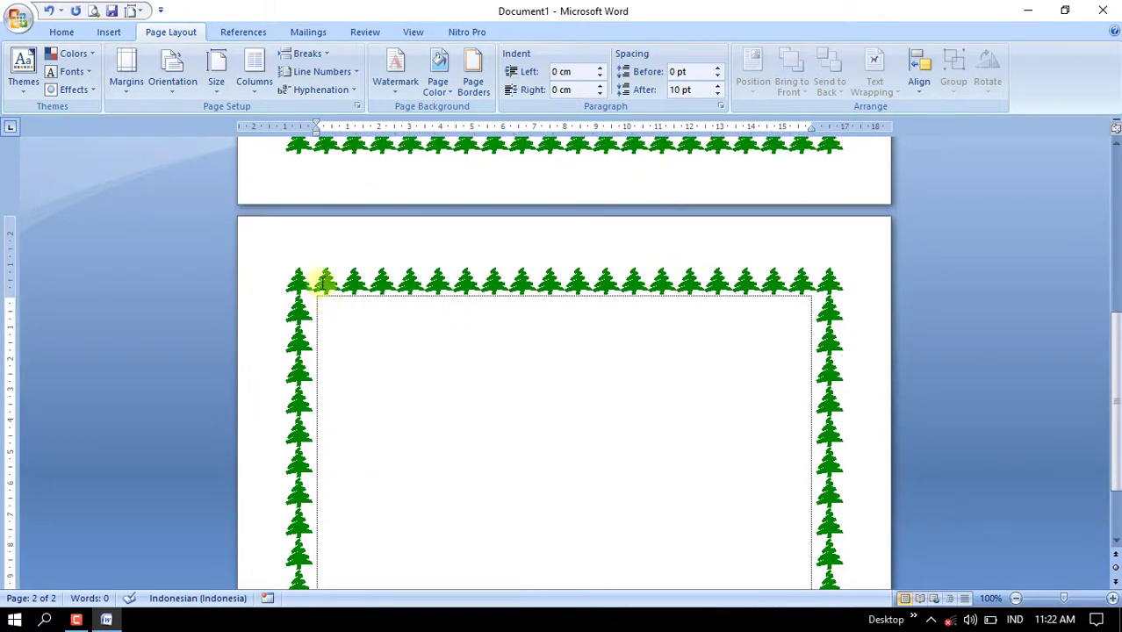
scroll(401, 173, "up", 1)
scroll(408, 206, "up", 2)
scroll(404, 218, "up", 3)
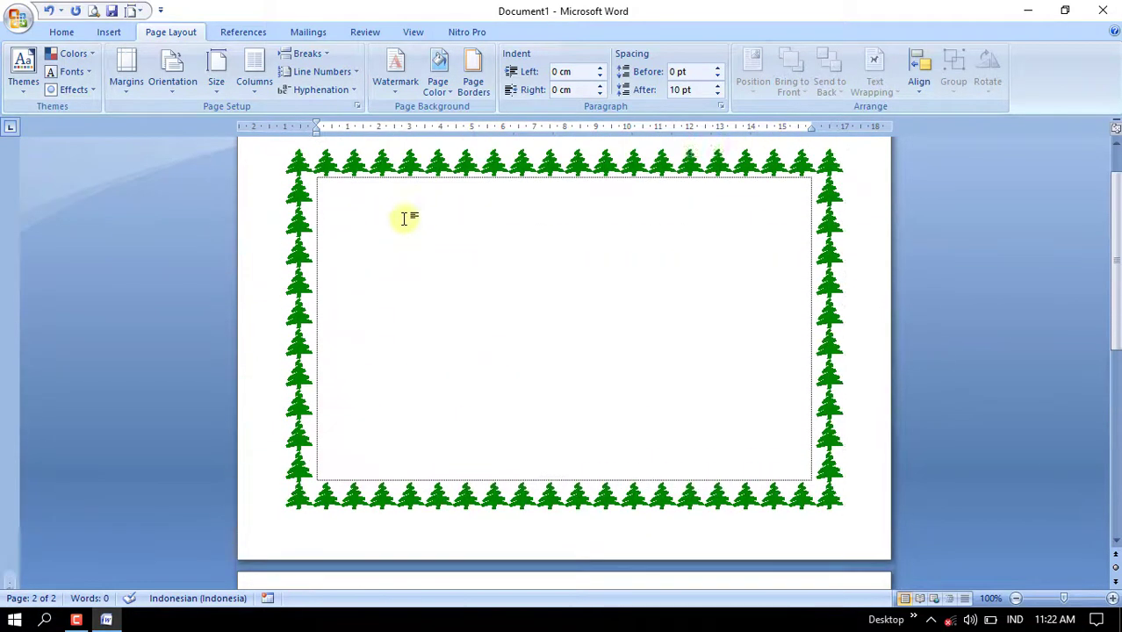
scroll(404, 218, "up", 1)
scroll(418, 313, "down", 1)
scroll(409, 354, "down", 3)
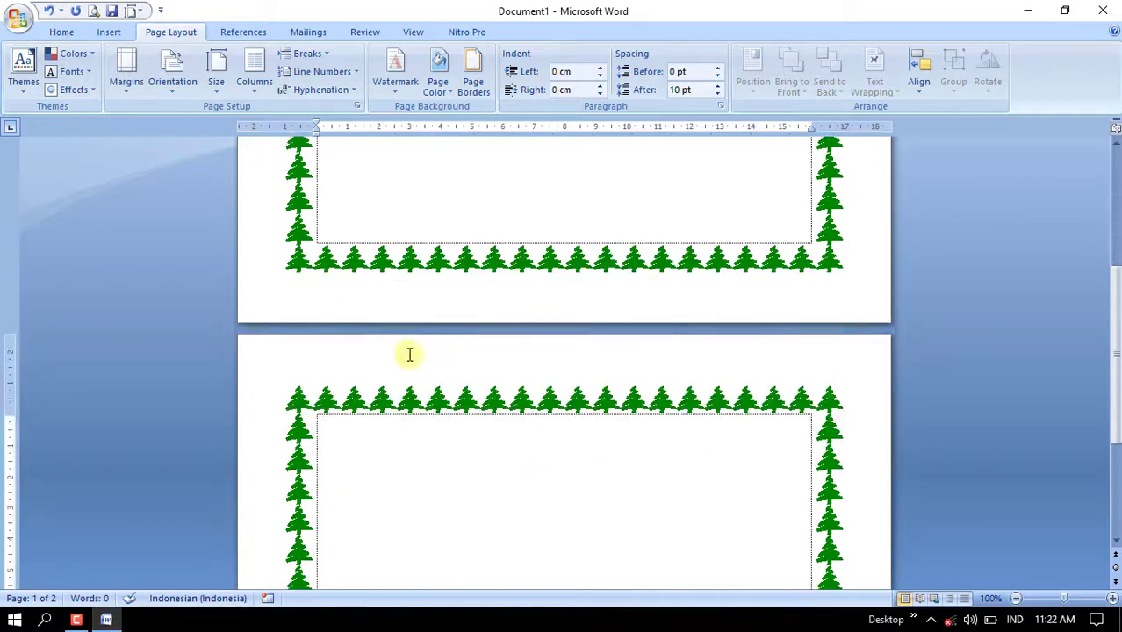
scroll(409, 354, "down", 1)
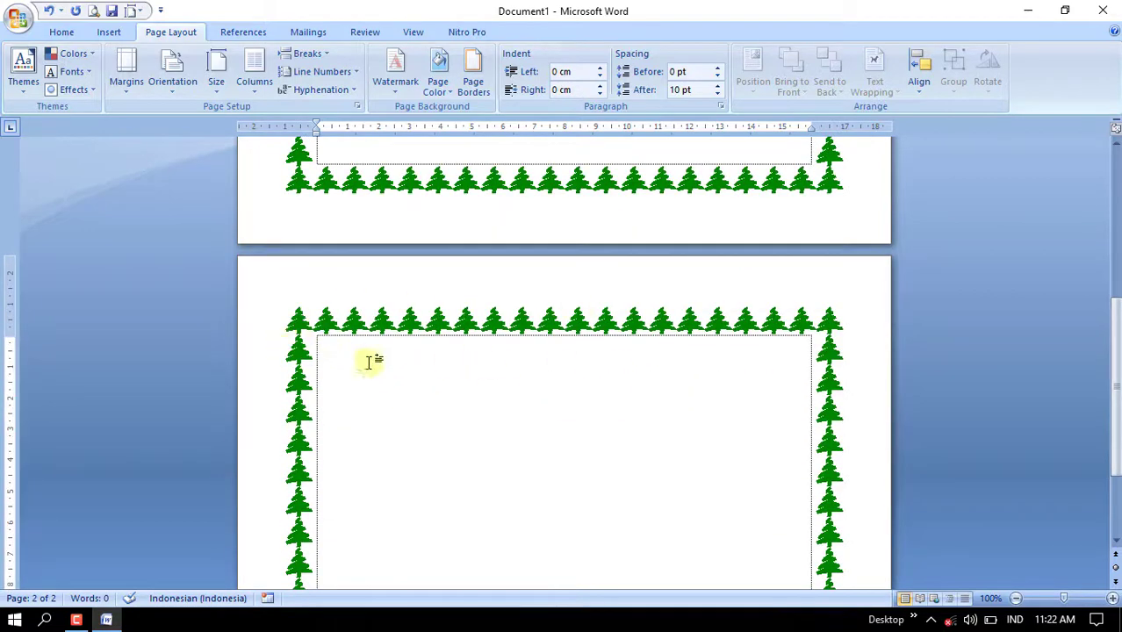
scroll(341, 349, "down", 1)
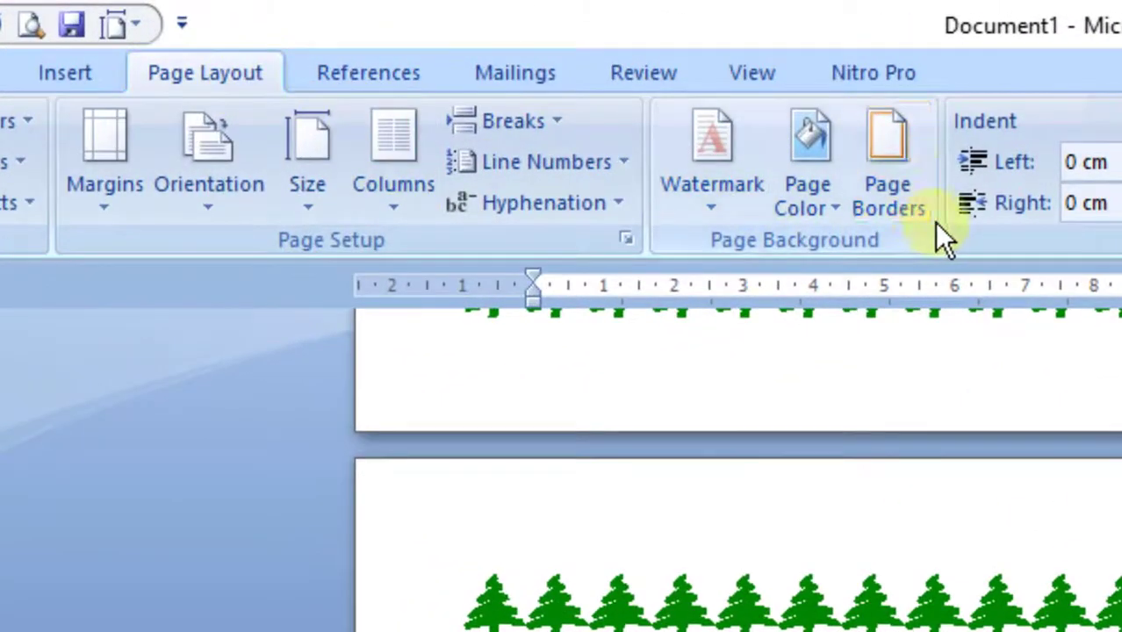
Choose the palm-tree art for the second section's page border.
left_click(570, 96)
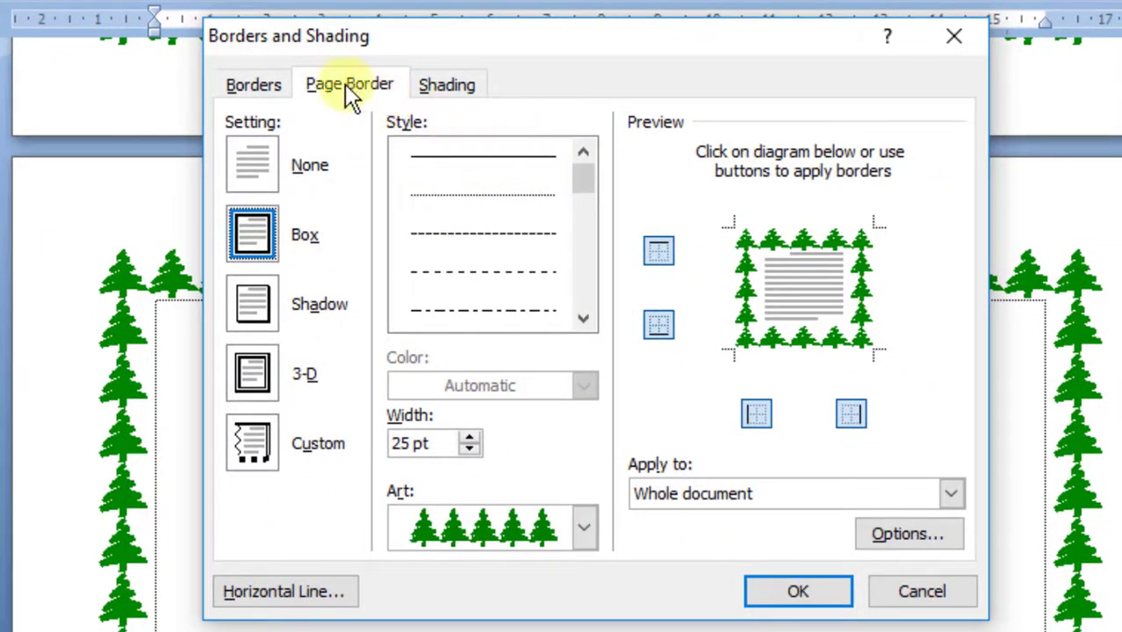
left_click(581, 525)
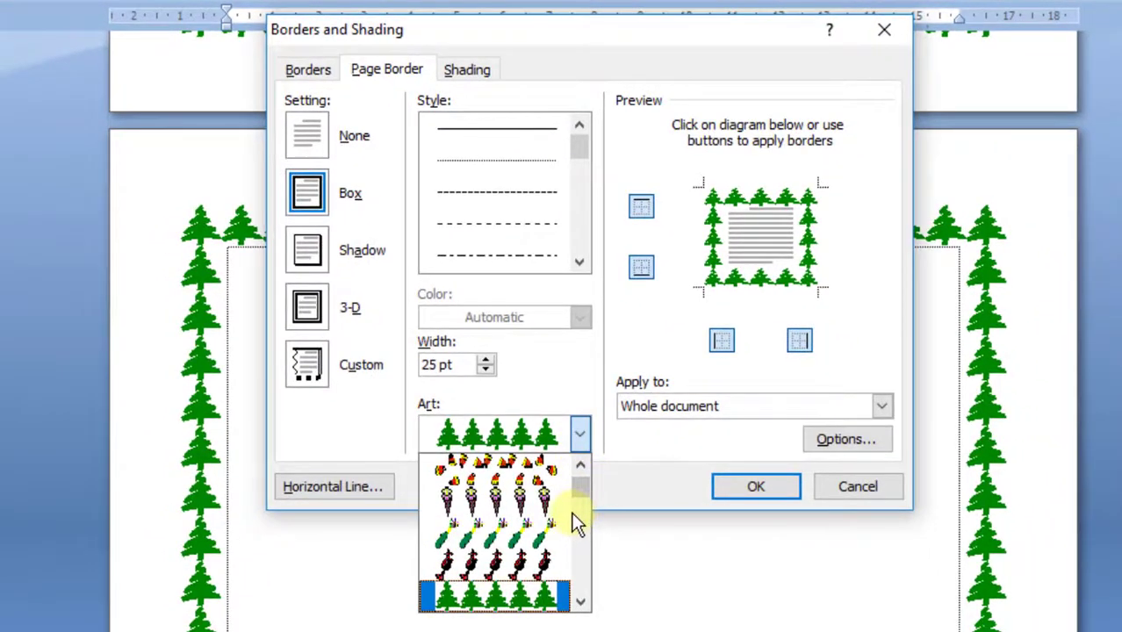
scroll(571, 512, "down", 1)
scroll(554, 540, "down", 2)
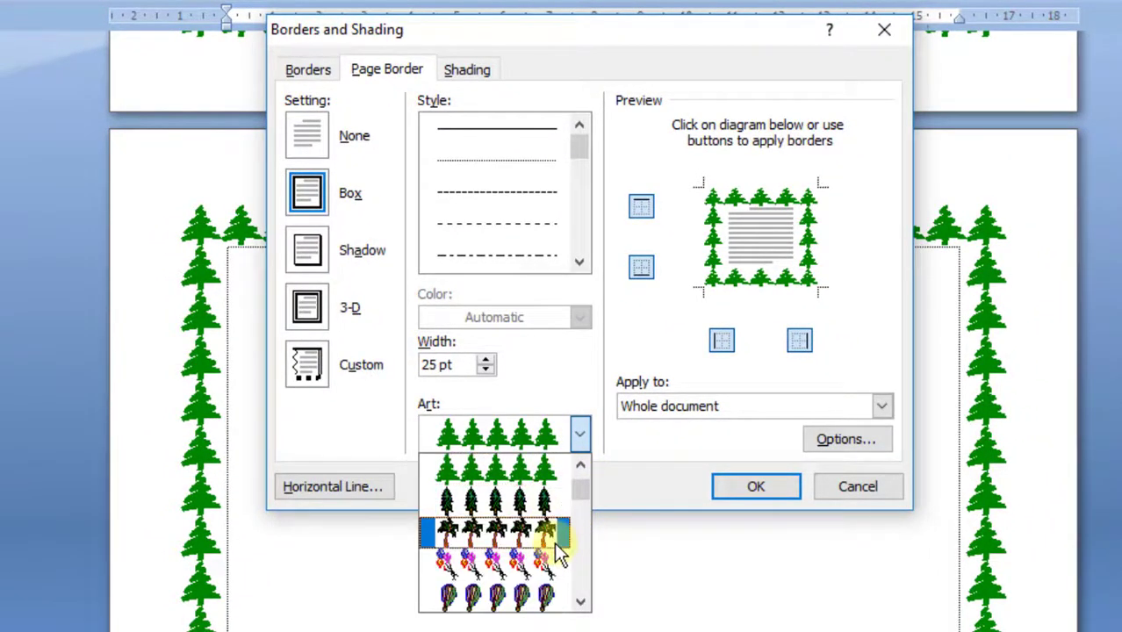
scroll(527, 527, "up", 1)
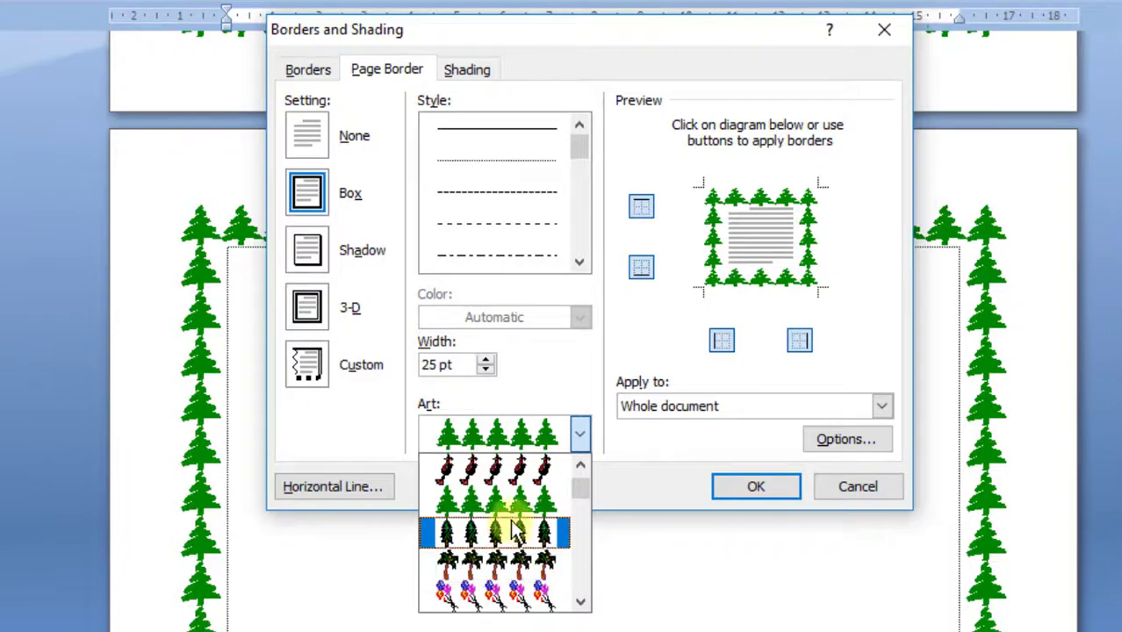
left_click(524, 565)
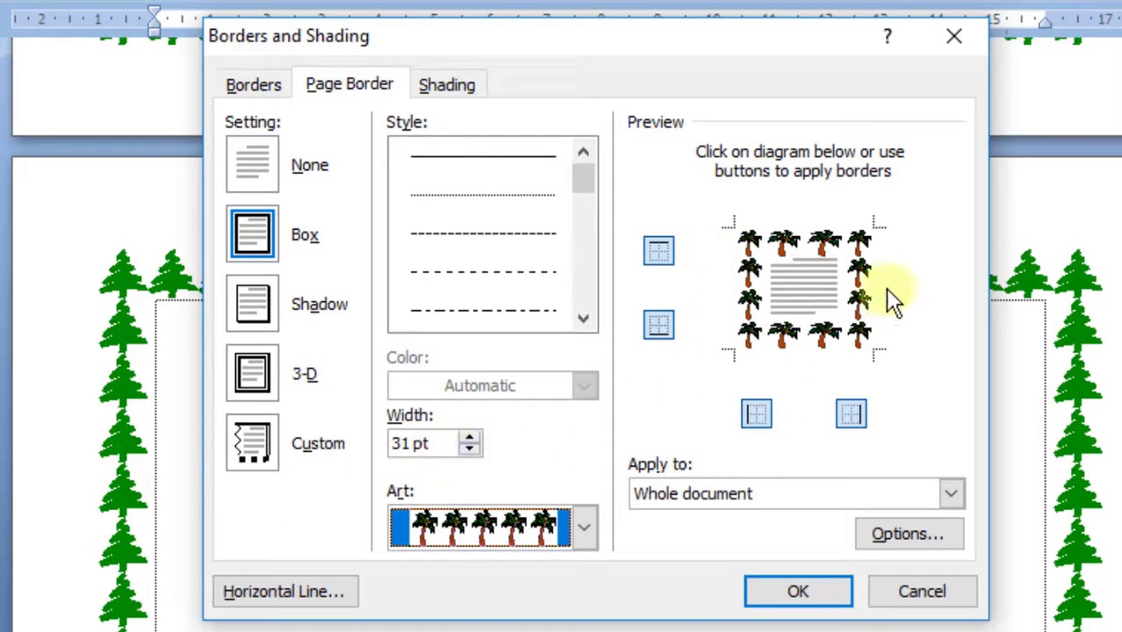
Set the palm-tree border width to 25 pt, applied to This section only.
left_click(471, 450)
left_click(472, 449)
left_click(471, 450)
left_click(471, 450)
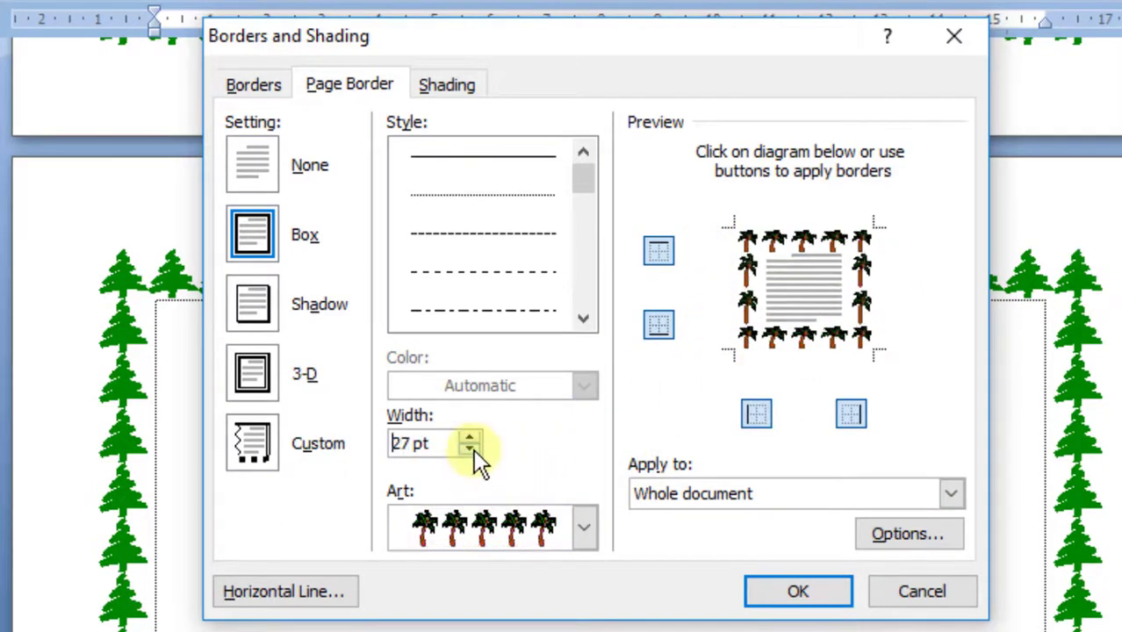
left_click(472, 450)
left_click(470, 449)
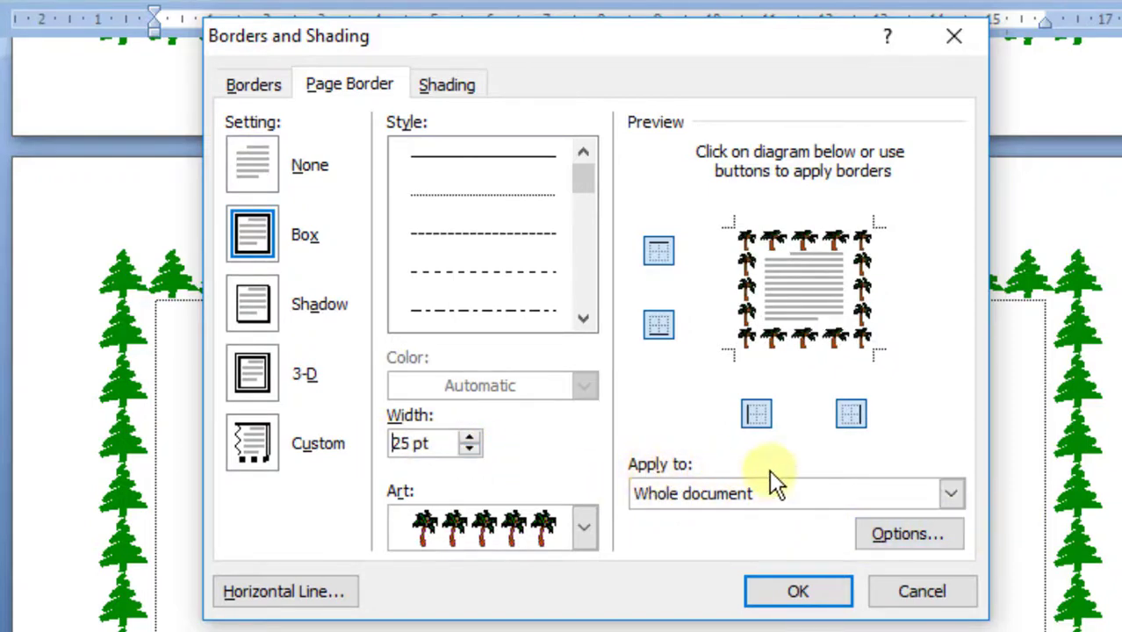
left_click(952, 493)
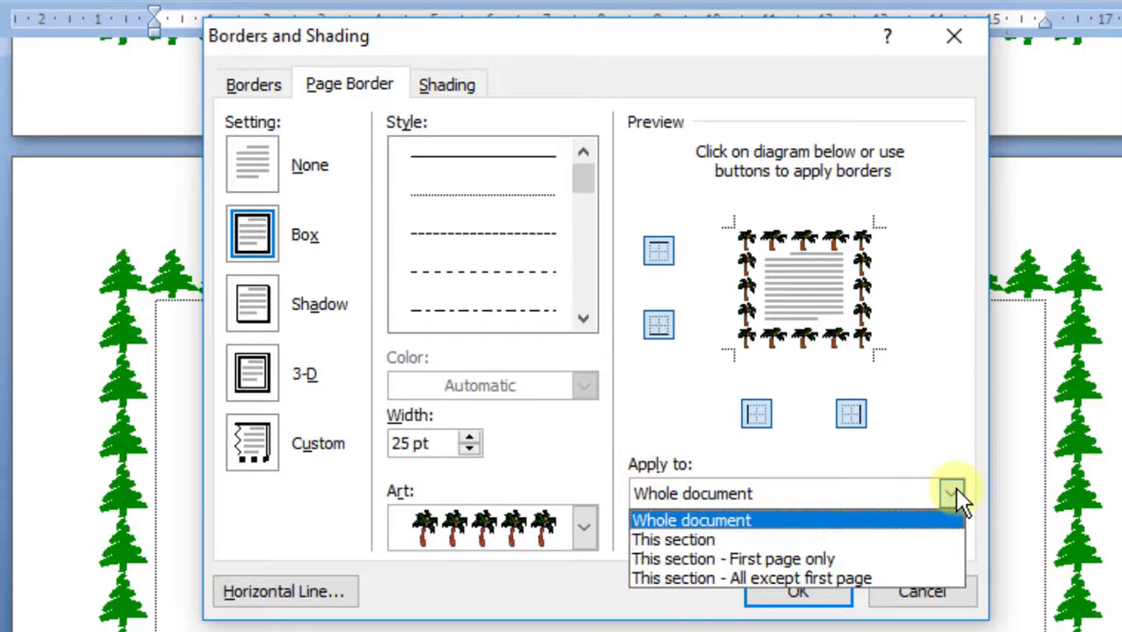
left_click(679, 539)
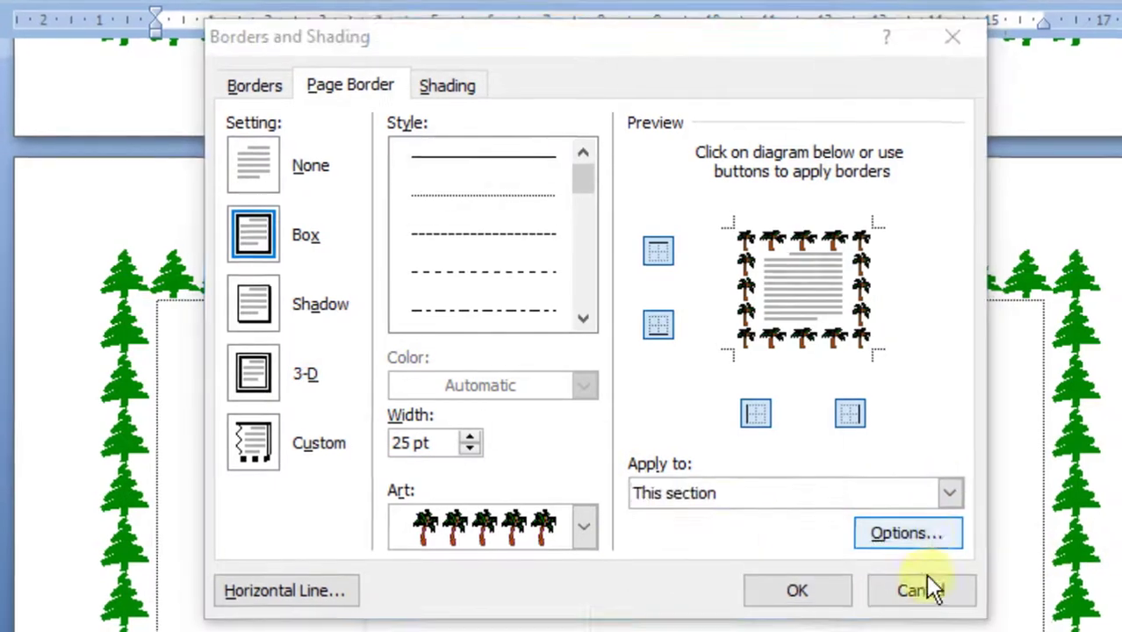
Keep the border margins measured from Text in Options and confirm.
left_click(907, 533)
left_click(494, 188)
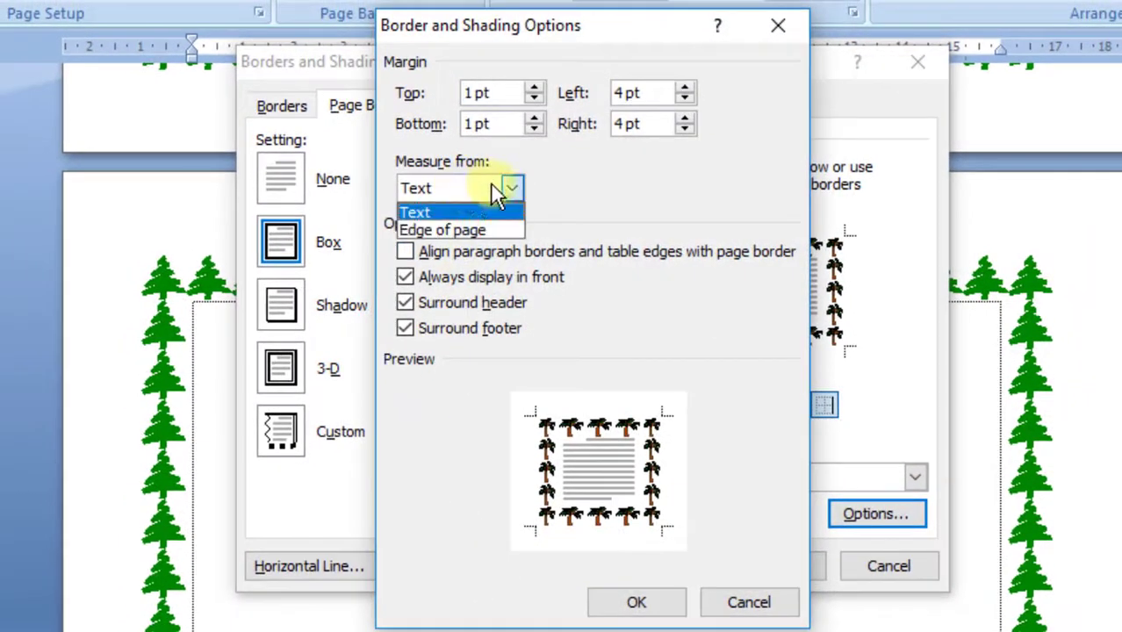
left_click(439, 212)
left_click(644, 602)
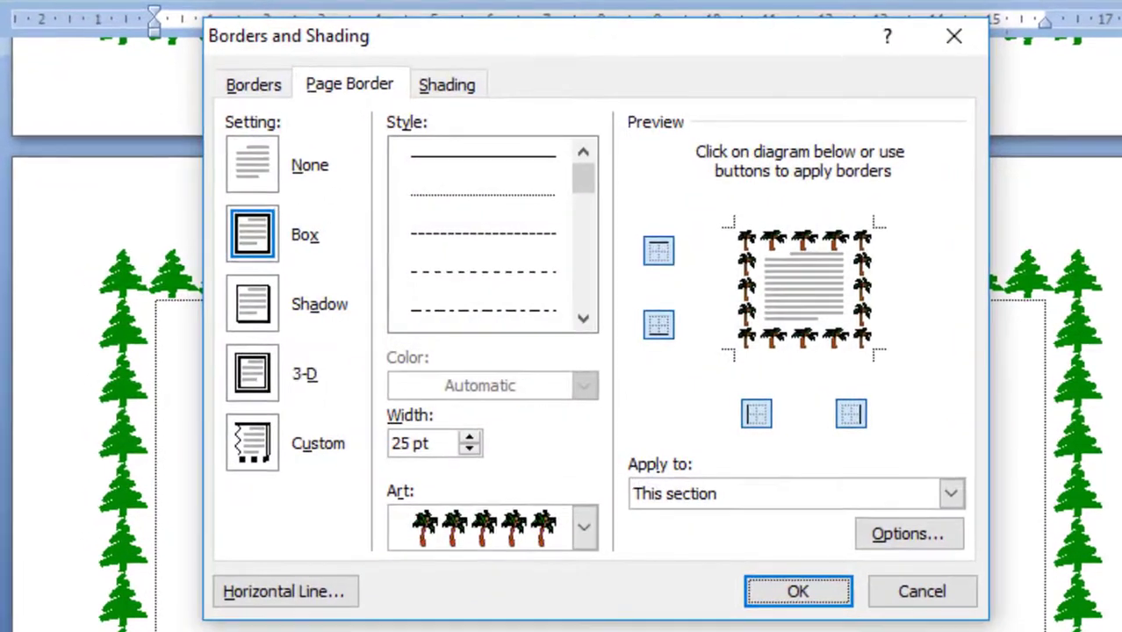
left_click(839, 602)
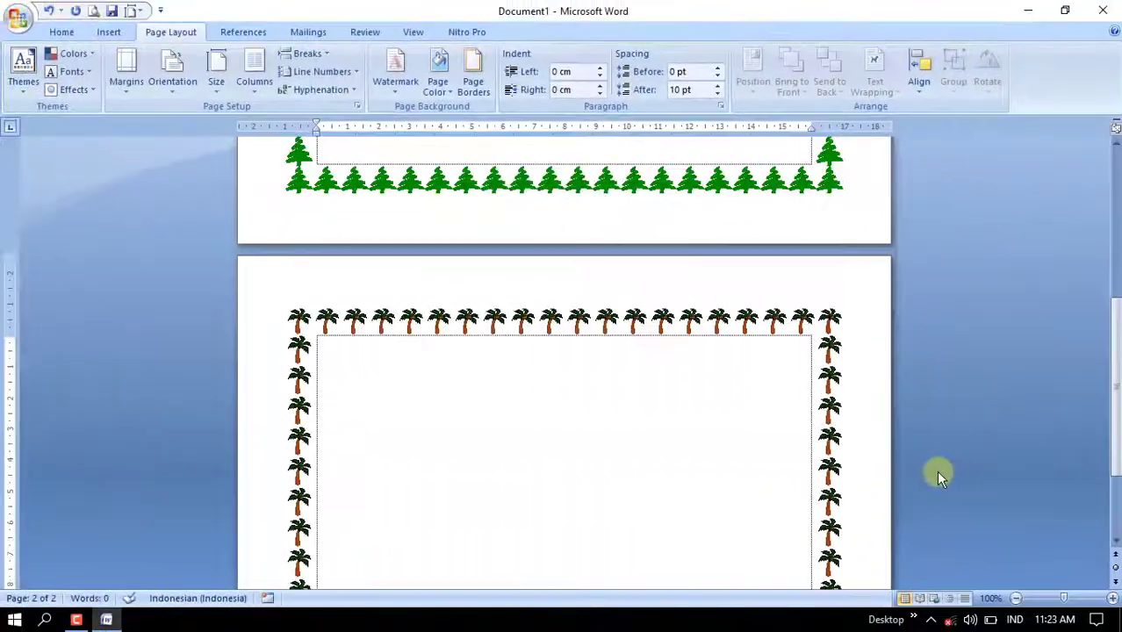
scroll(983, 439, "up", 2)
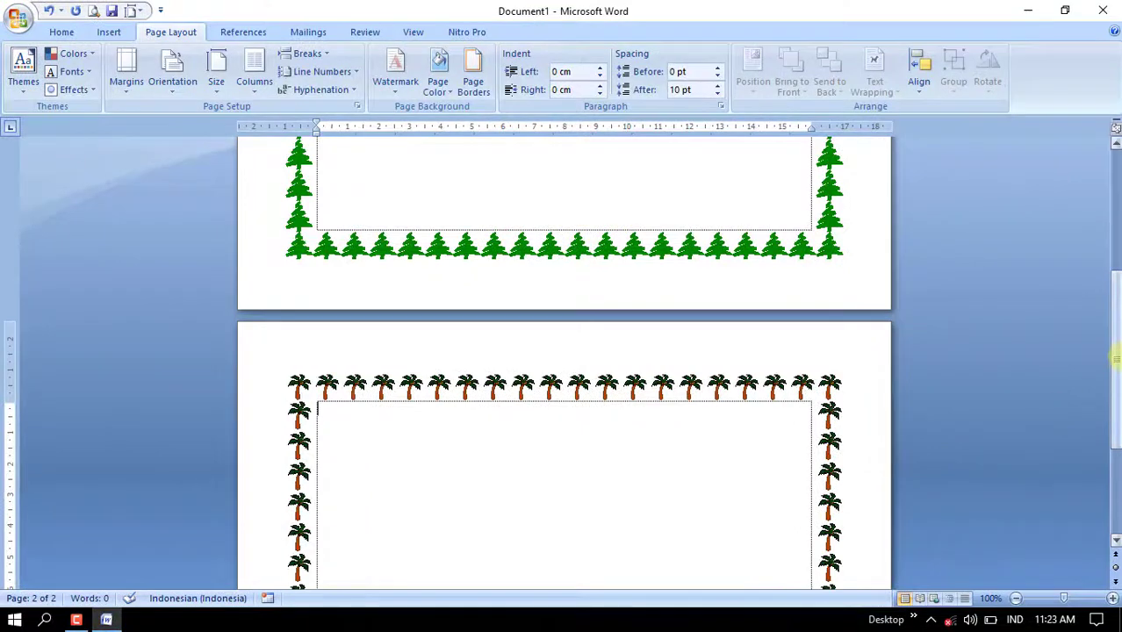
left_click_drag(1117, 358, 1115, 428)
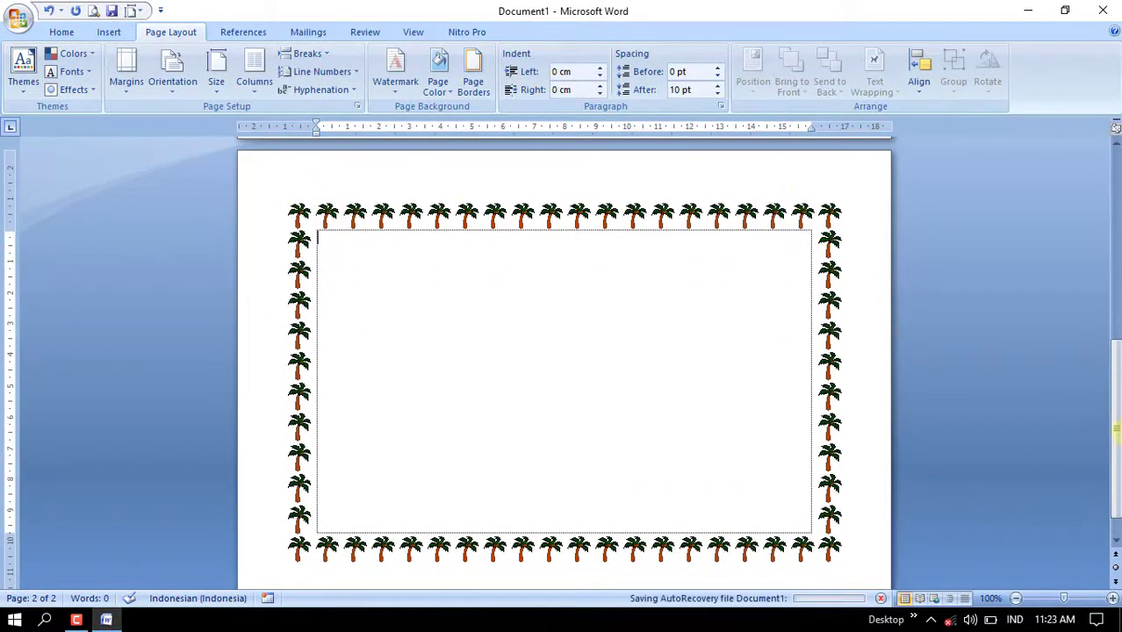
left_click_drag(1115, 421, 1088, 226)
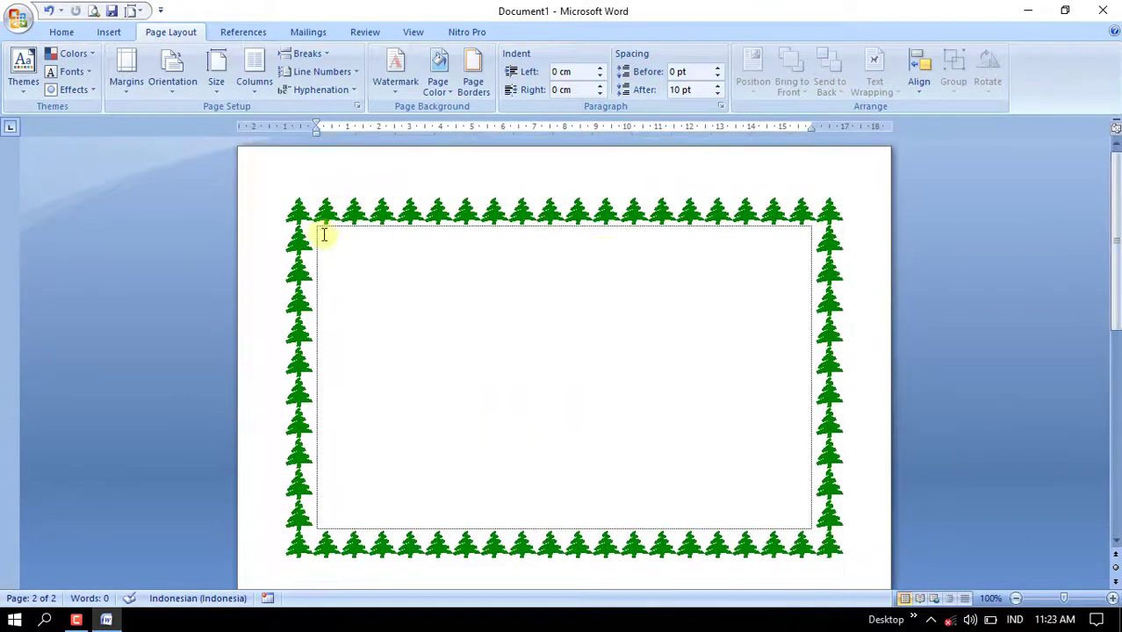
Zoom to 80% to show both landscape pages side by side, then click into each page.
left_click(1016, 598)
left_click(1016, 598)
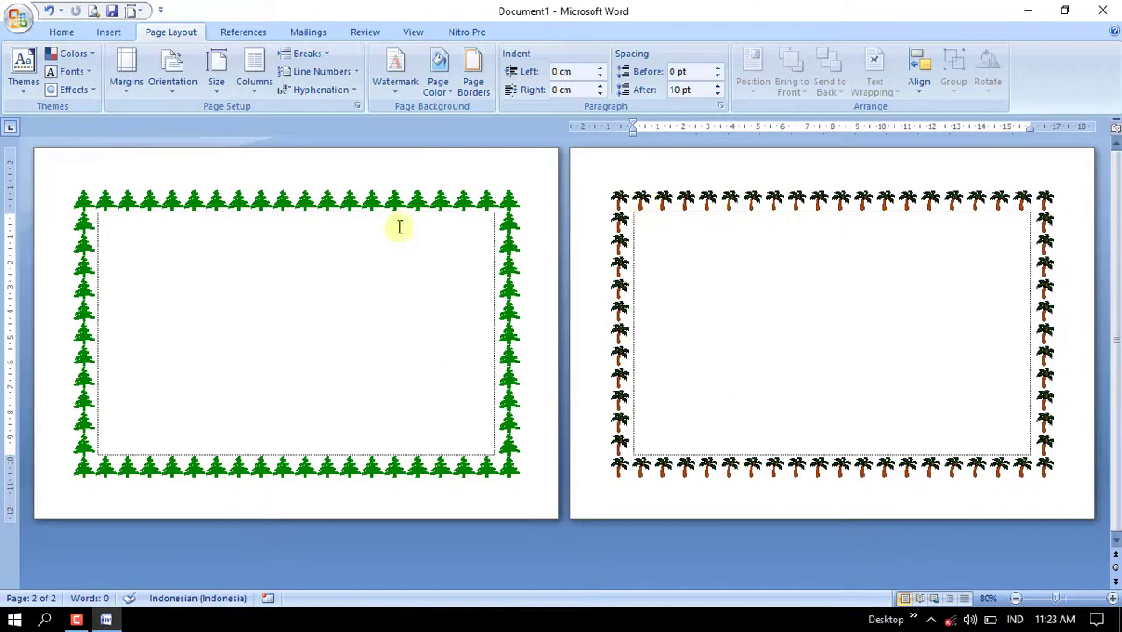
left_click(104, 216)
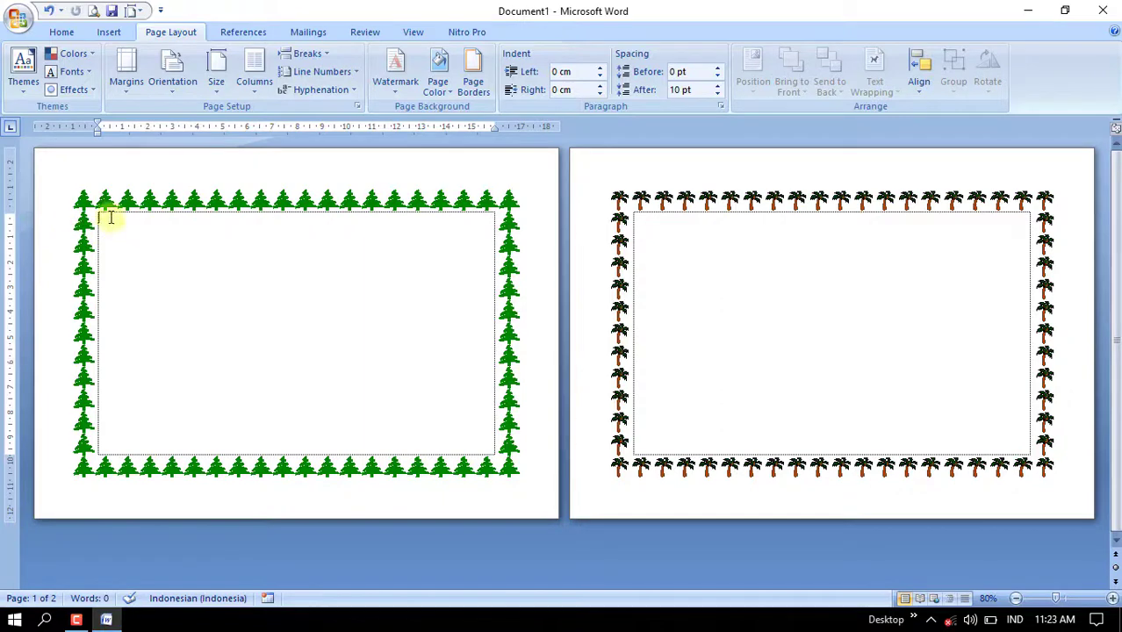
left_click(649, 219)
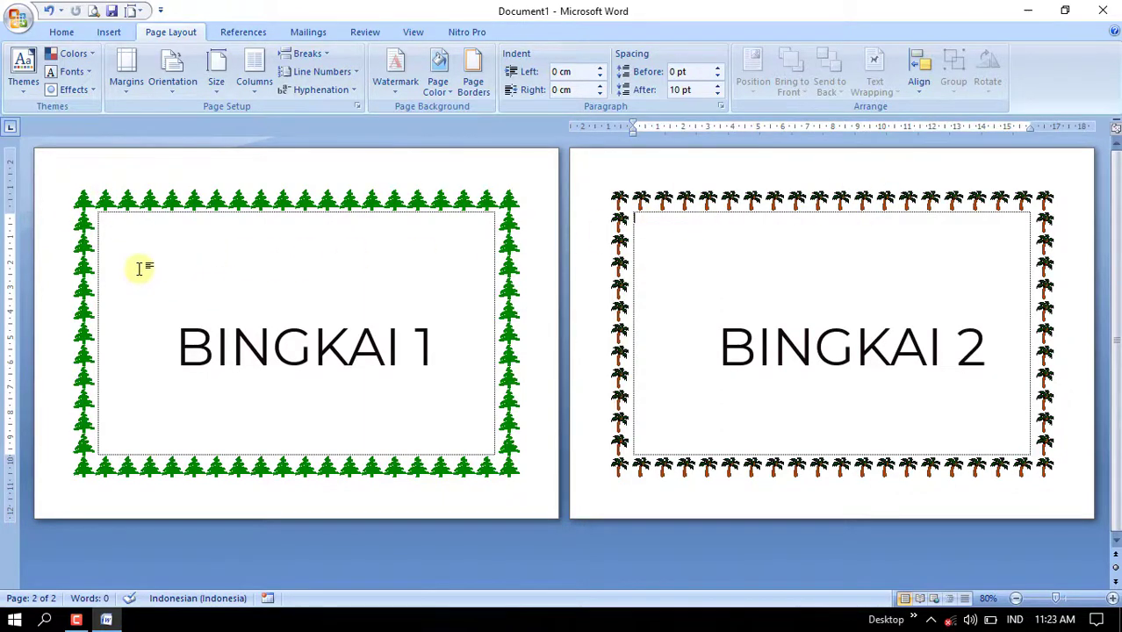